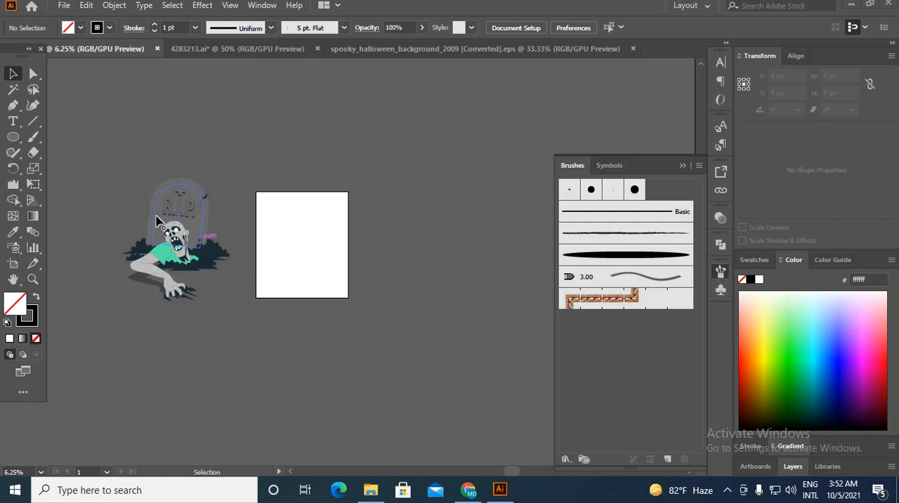
Step: Examine the zombie tombstone artwork and the spooky_halloween_background_2009 document as source material
scroll(156, 222, up, 3)
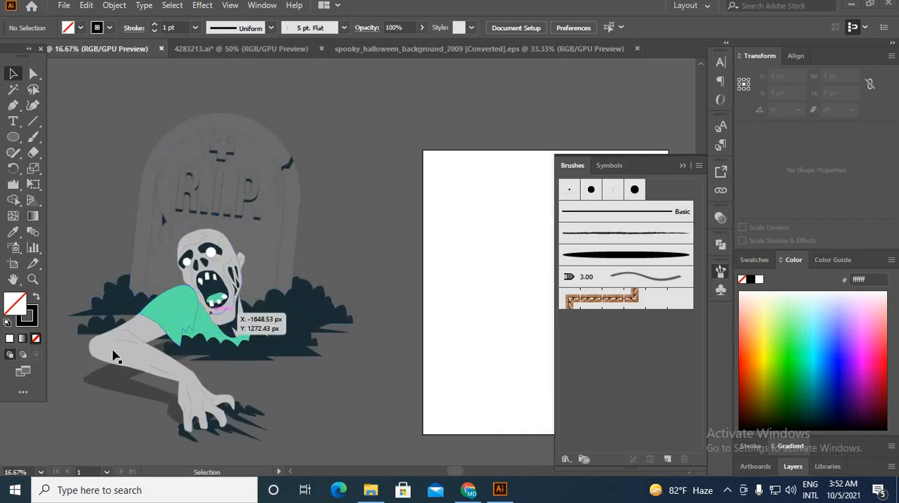
scroll(222, 370, down, 1)
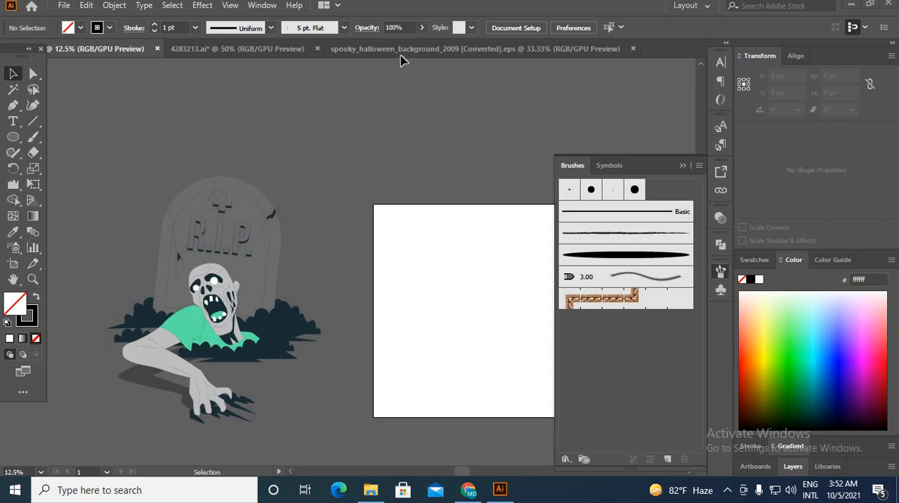
click(275, 50)
click(99, 48)
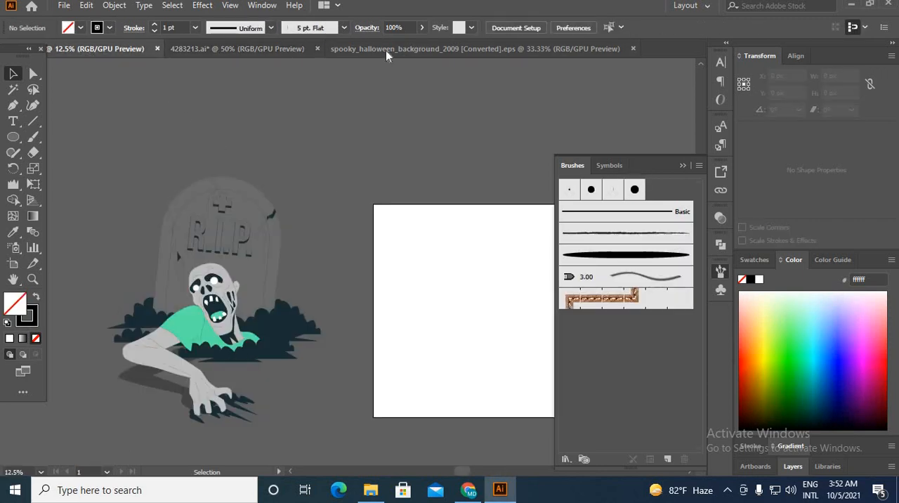
click(404, 49)
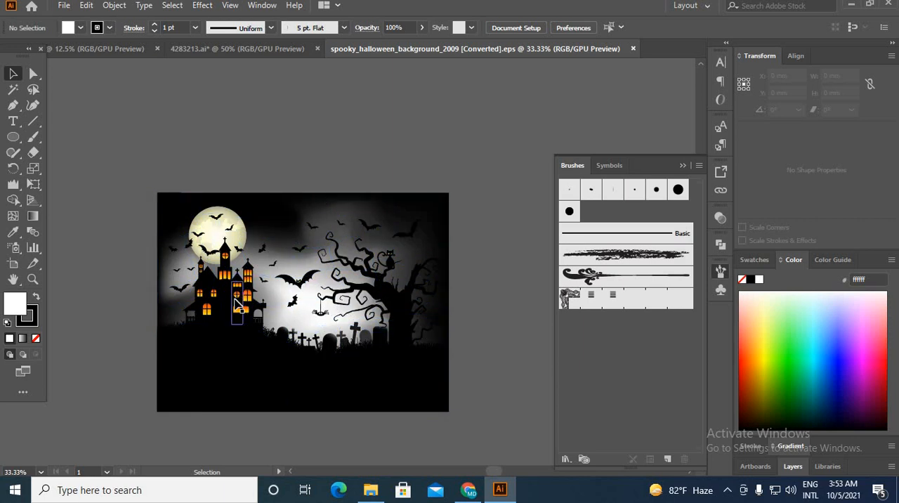
click(60, 50)
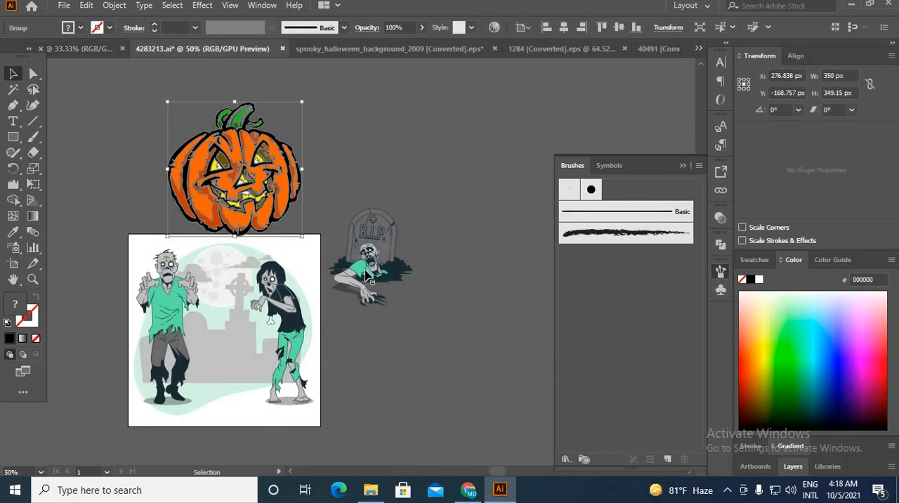
Step: Place the green-shirted zombie tombstone group on the black hill inside the moon circle
mouse_move(364, 240)
mouse_down()
mouse_move(74, 49)
mouse_move(255, 278)
mouse_move(281, 267)
mouse_up()
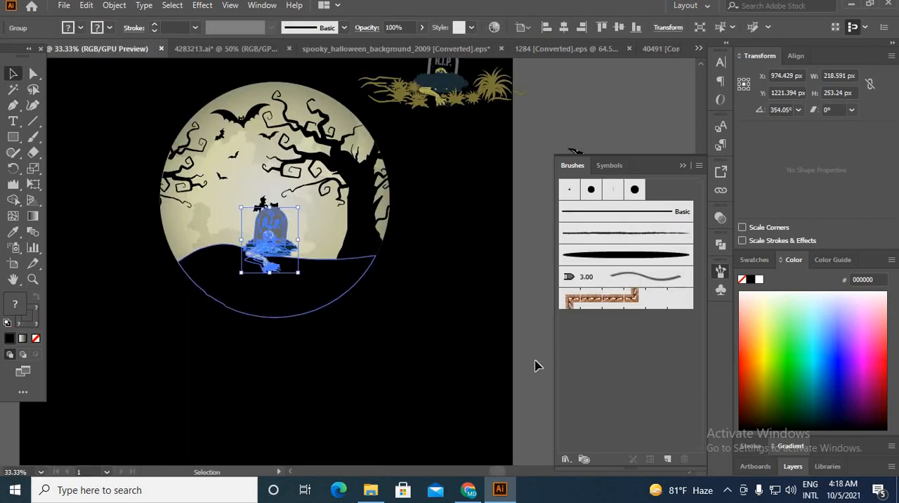
click(462, 361)
scroll(285, 255, up, 1)
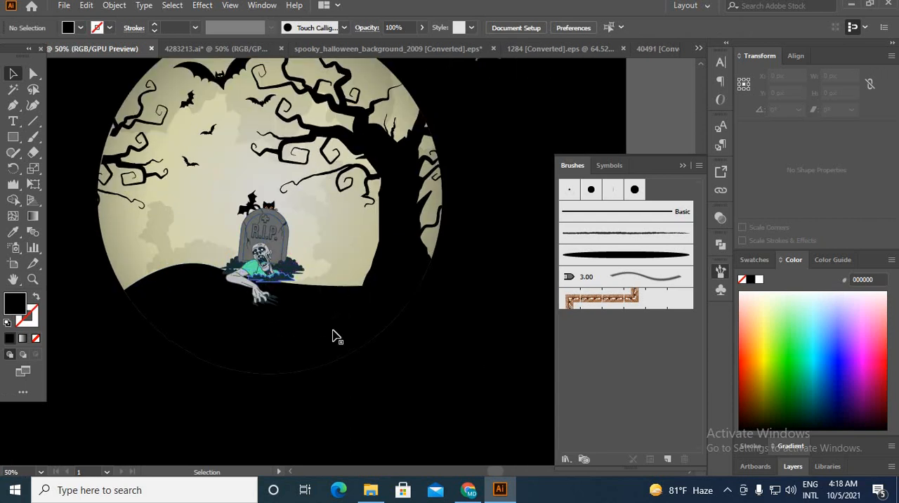
Step: Enlarge the zombie tombstone group to about 297 by 344 px and move it beside the tree trunk
click(283, 273)
drag(307, 309, 321, 331)
click(504, 359)
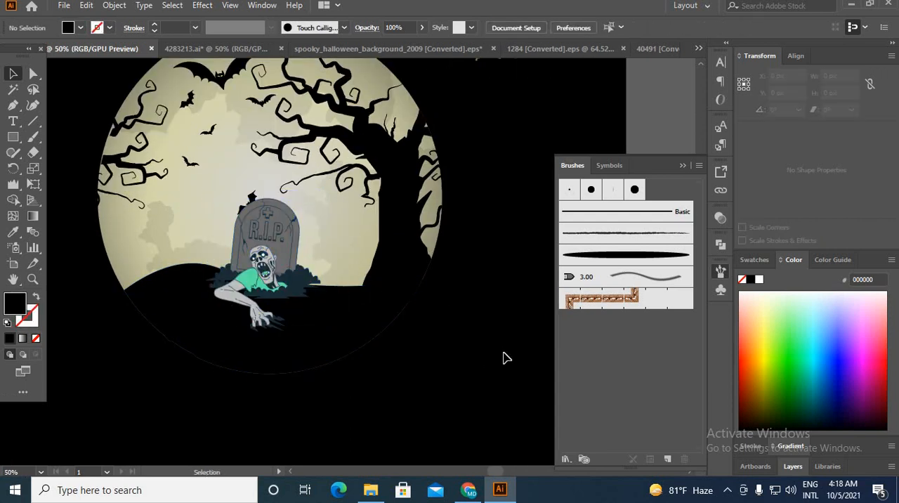
drag(298, 277, 354, 275)
click(513, 371)
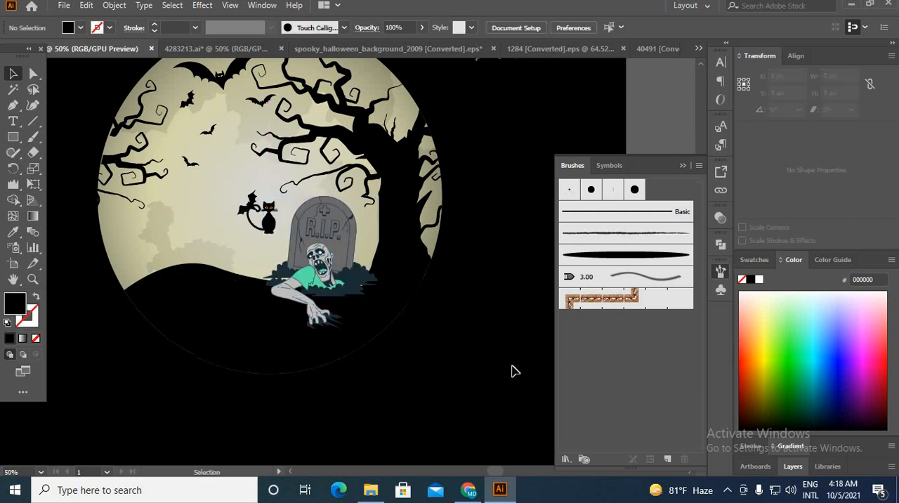
Step: Isolate the zombie tombstone group, select all its dark navy fills with the Magic Wand and recolor them black with the Eyedropper
scroll(336, 283, up, 3)
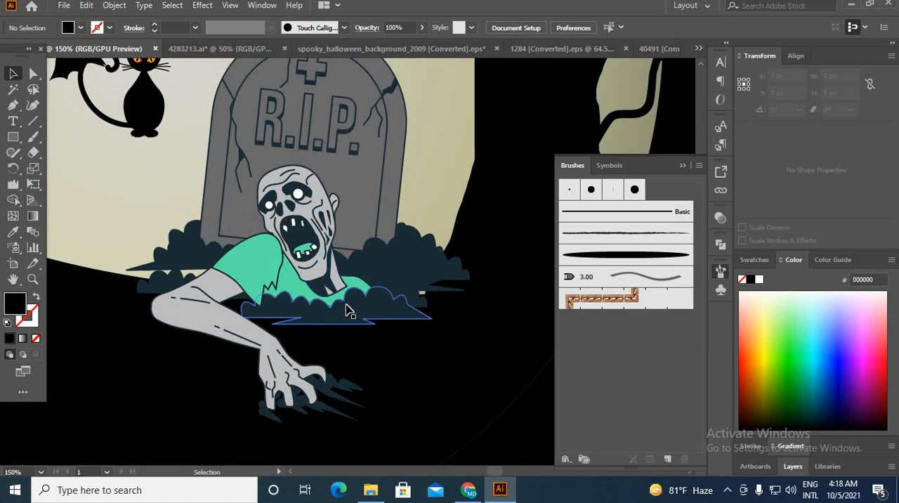
click(346, 307)
double_click(346, 310)
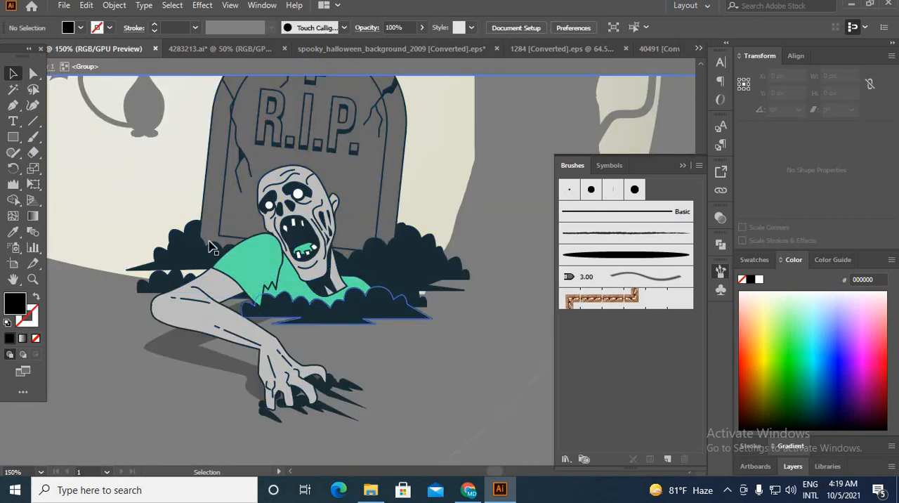
click(13, 89)
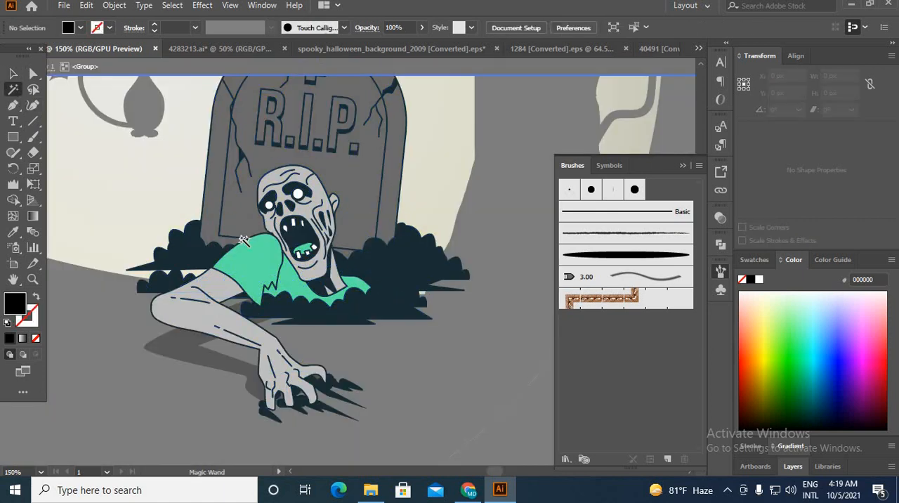
click(409, 265)
click(12, 233)
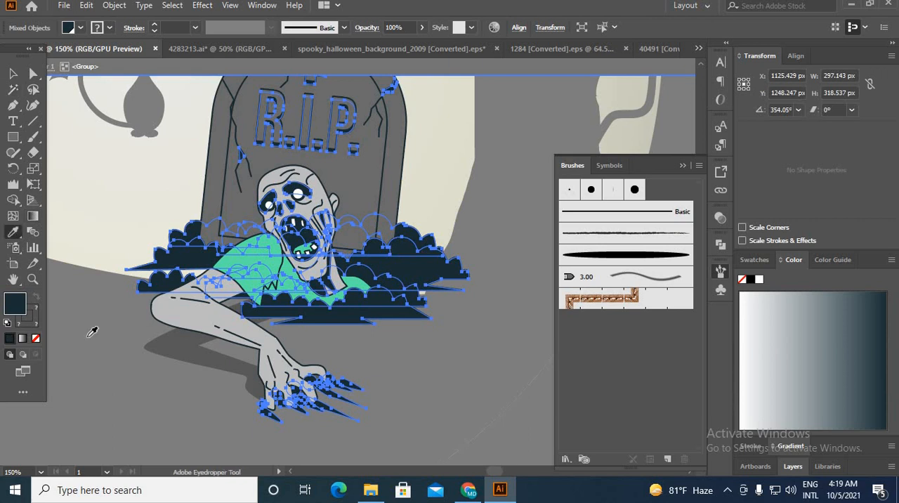
click(105, 374)
click(13, 74)
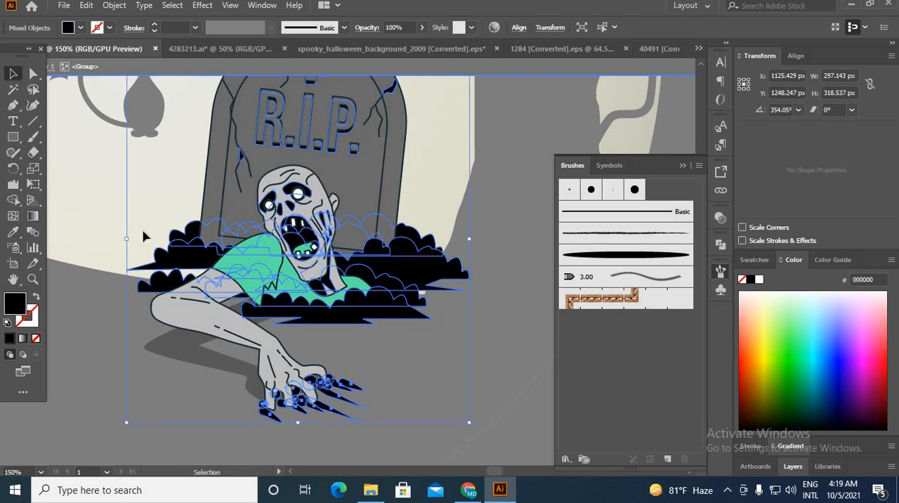
click(144, 236)
scroll(210, 279, down, 2)
scroll(213, 292, down, 1)
click(362, 74)
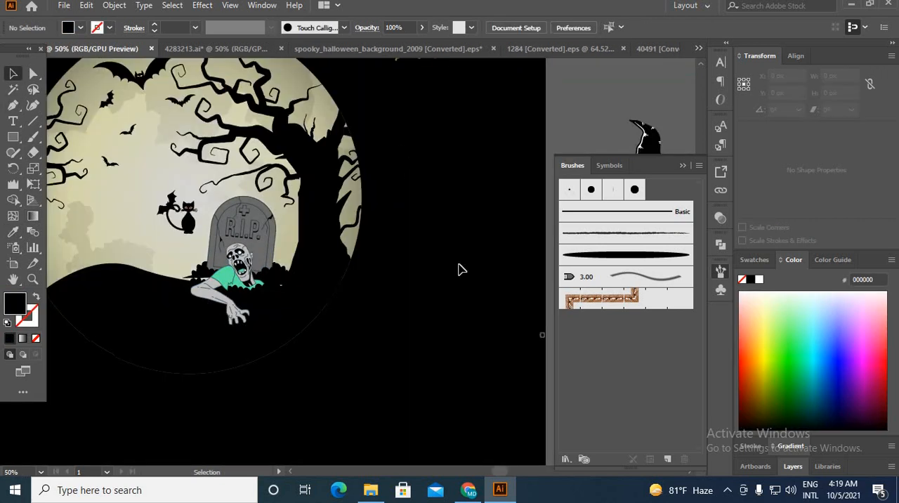
Step: Select the zombie's green shirt areas with the Magic Wand and recolor them with the olive swatch aea854 above the artboard
scroll(472, 357, down, 1)
scroll(470, 357, up, 1)
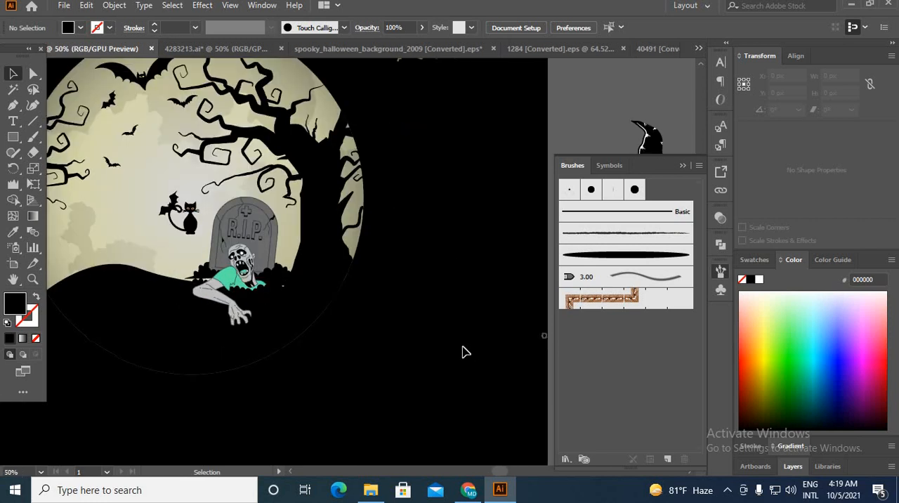
scroll(464, 352, down, 1)
scroll(321, 311, up, 4)
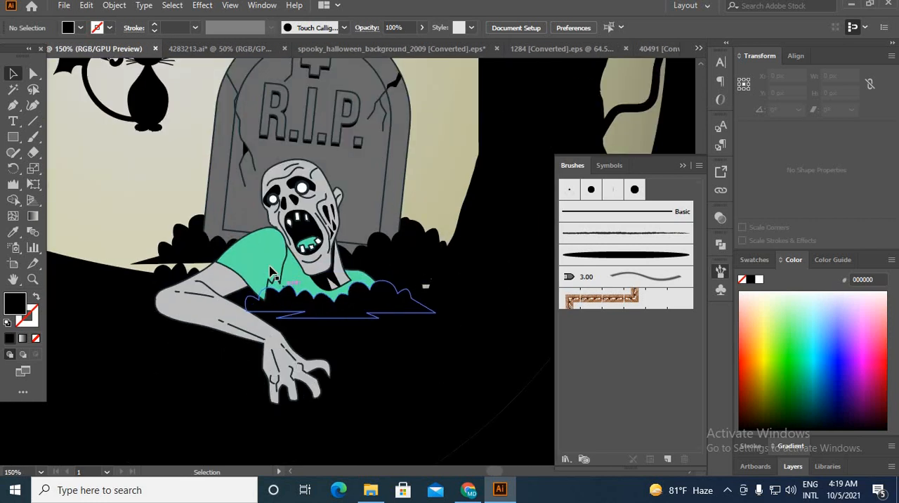
click(270, 267)
click(13, 89)
click(217, 240)
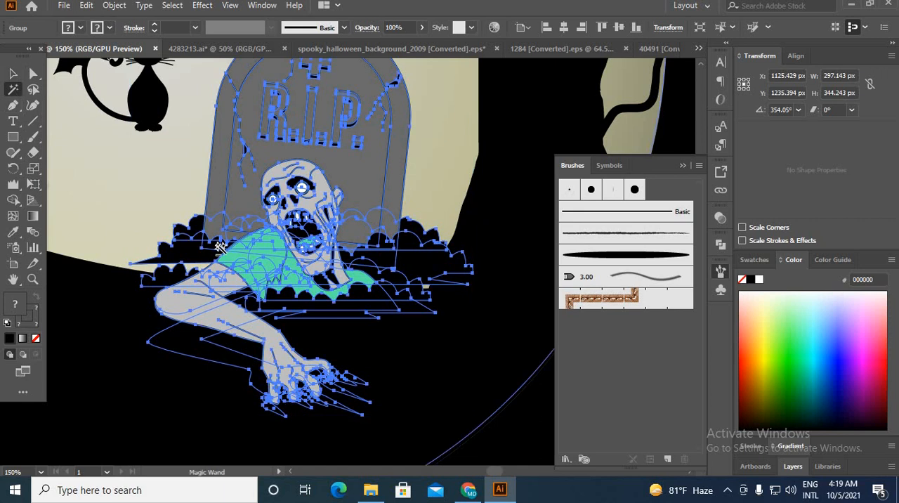
scroll(219, 240, up, 4)
scroll(268, 299, down, 9)
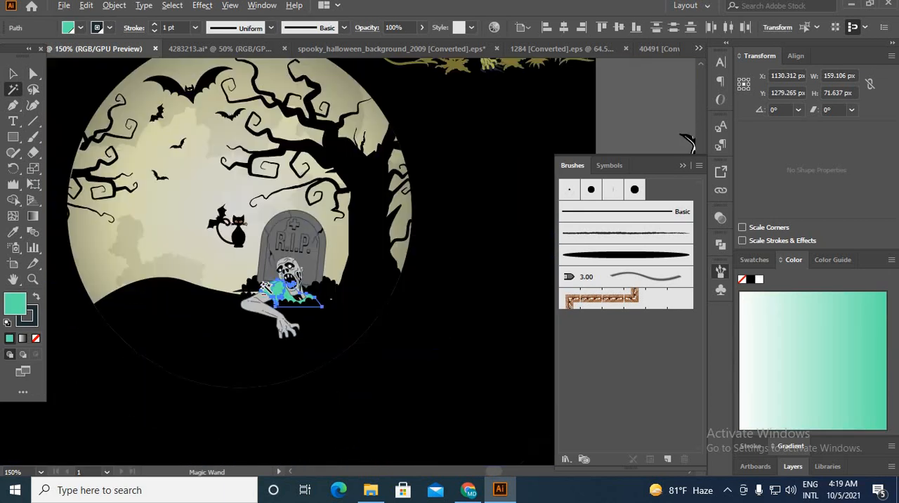
click(12, 232)
scroll(359, 190, up, 4)
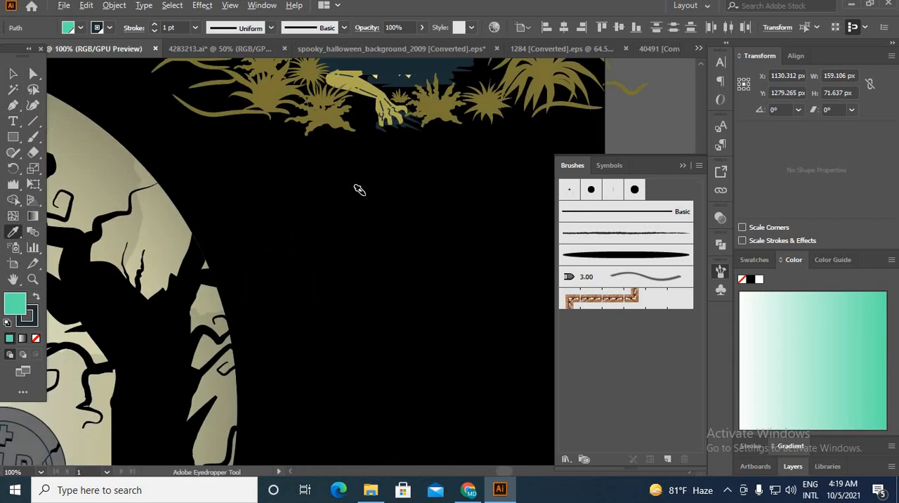
scroll(359, 191, down, 4)
drag(301, 202, 265, 436)
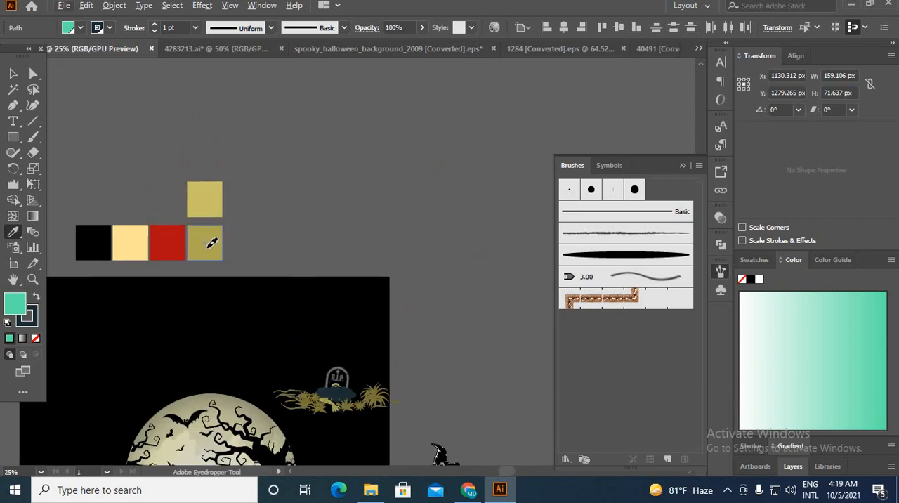
click(205, 242)
click(12, 73)
scroll(245, 158, down, 3)
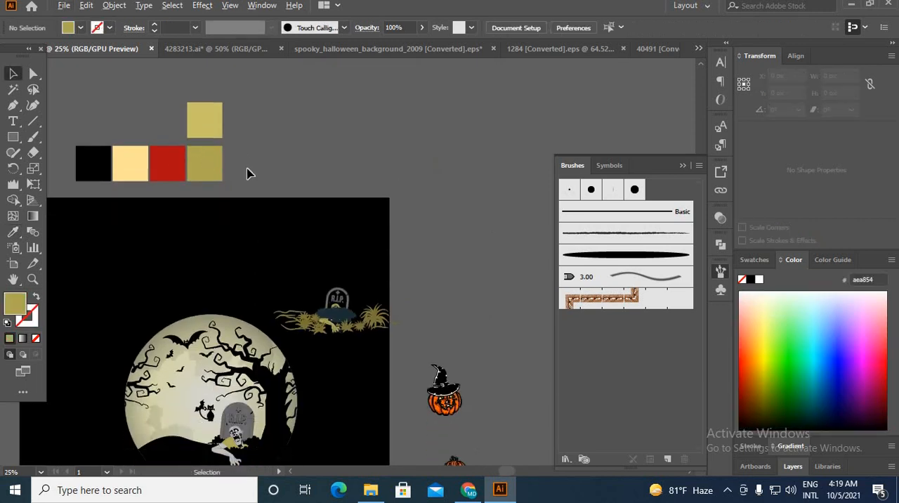
Step: Move the black cat away from the bat and onto the tree branch above the tombstone
scroll(251, 172, down, 1)
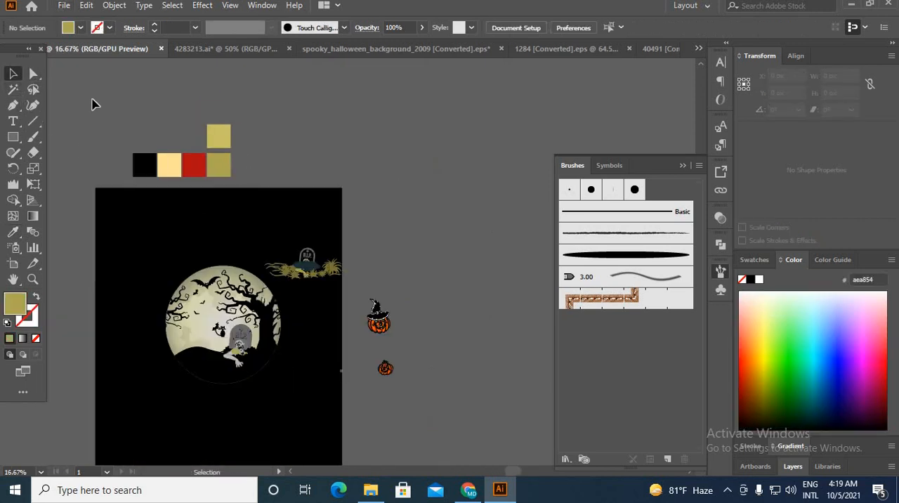
scroll(226, 351, up, 4)
scroll(226, 348, up, 2)
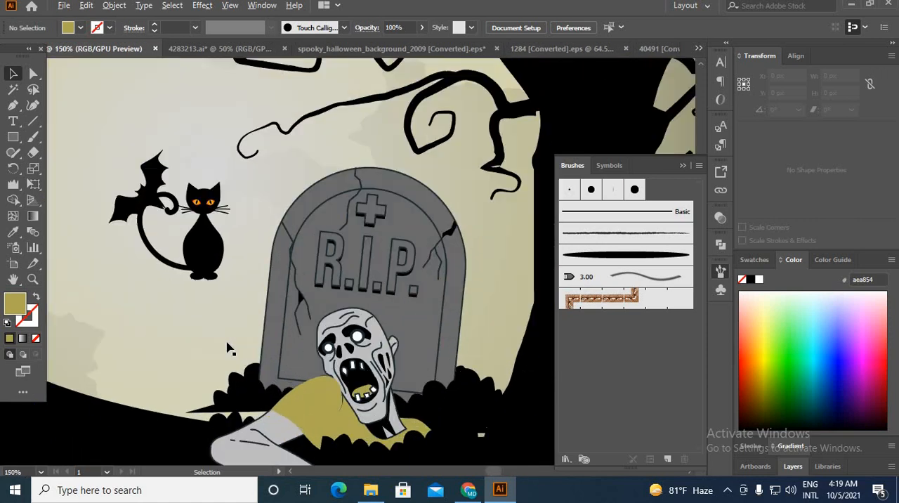
scroll(231, 352, down, 3)
click(221, 317)
drag(221, 316, 251, 264)
click(482, 341)
Step: Bring the haunted castle group from the spooky_halloween_background_2009 document into the moon scene, opposite the tombstone
scroll(463, 337, down, 2)
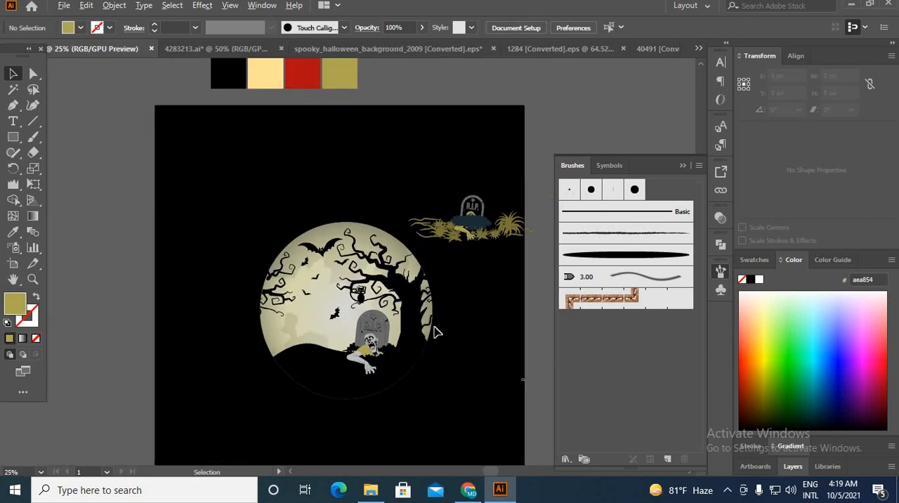
scroll(439, 334, up, 1)
scroll(425, 332, down, 2)
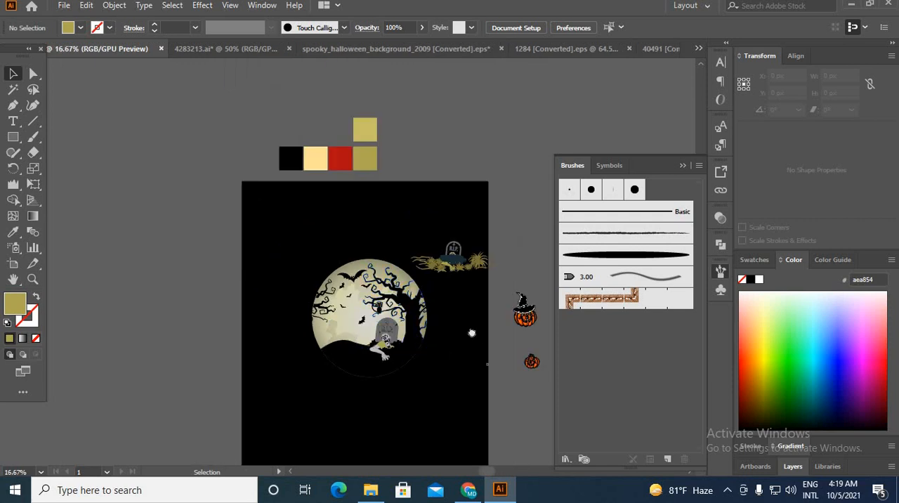
drag(470, 331, 341, 313)
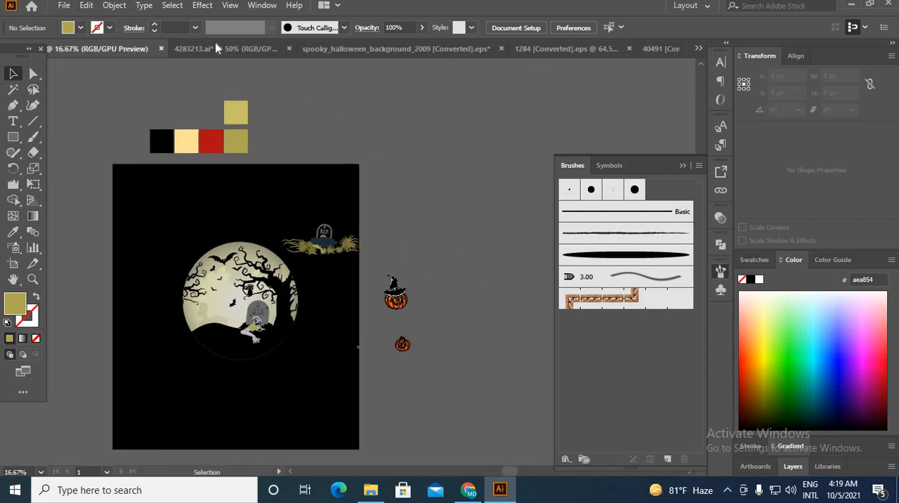
click(380, 48)
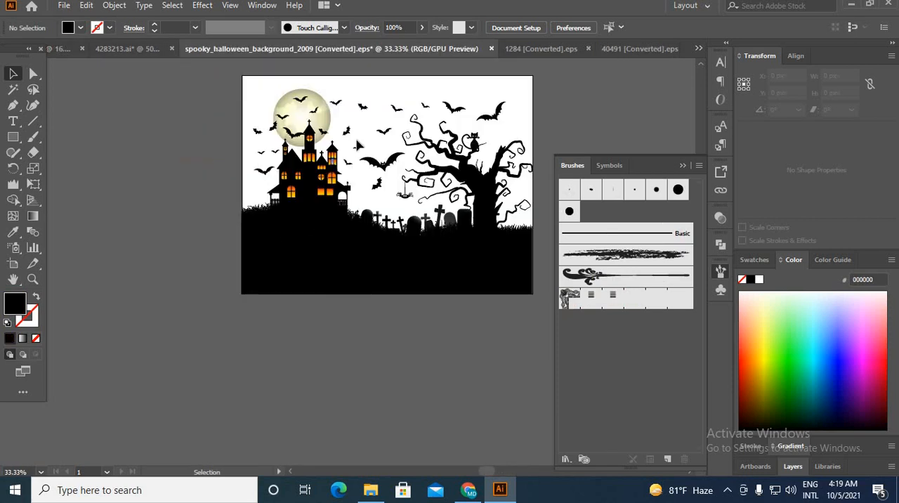
click(312, 193)
drag(317, 189, 181, 233)
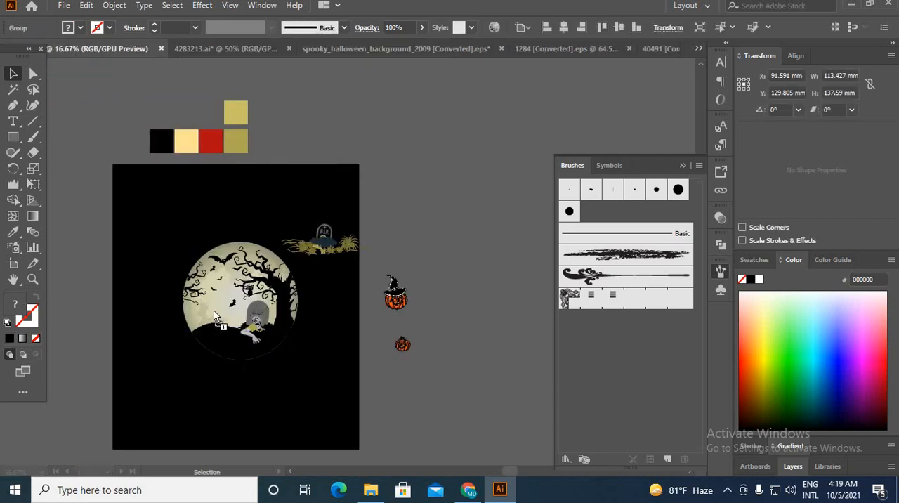
drag(214, 310, 213, 309)
scroll(210, 317, up, 3)
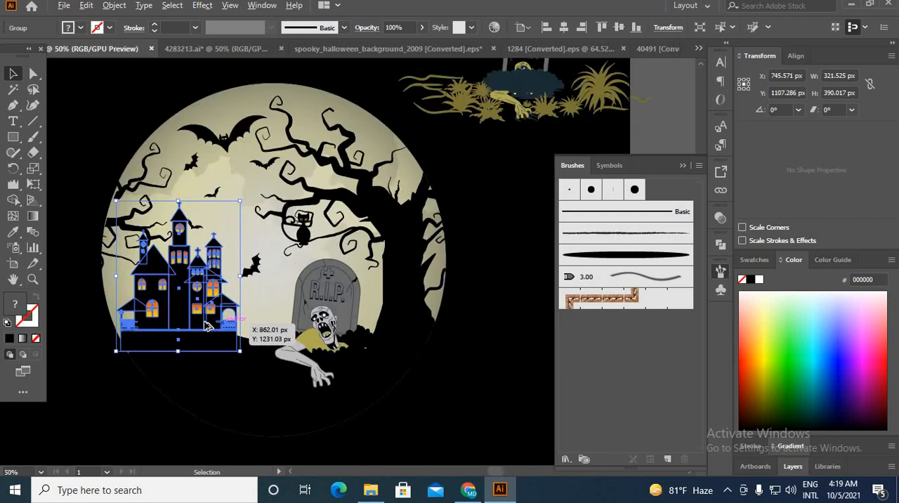
Step: Scale the haunted castle down to about 237 by 287 px and position it on the hill near the moon's left edge
scroll(208, 323, up, 1)
drag(164, 160, 165, 213)
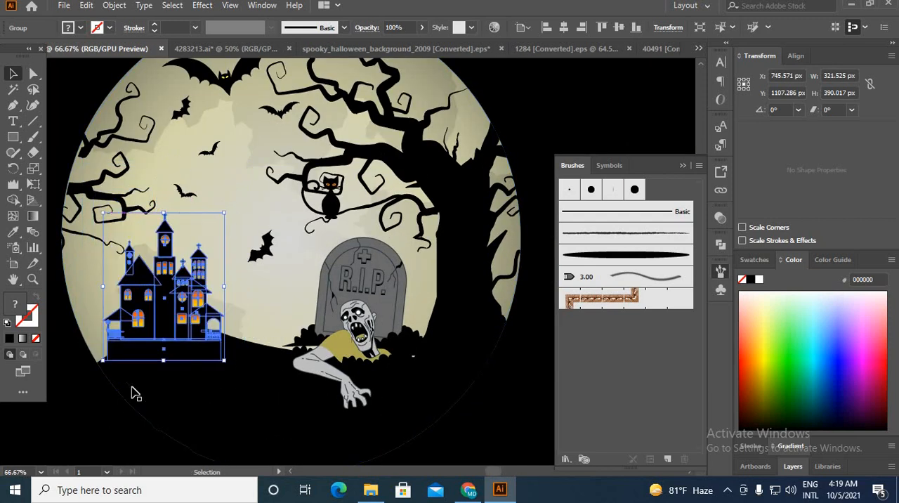
mouse_move(147, 345)
mouse_down()
mouse_move(125, 343)
mouse_move(136, 347)
mouse_up()
click(74, 391)
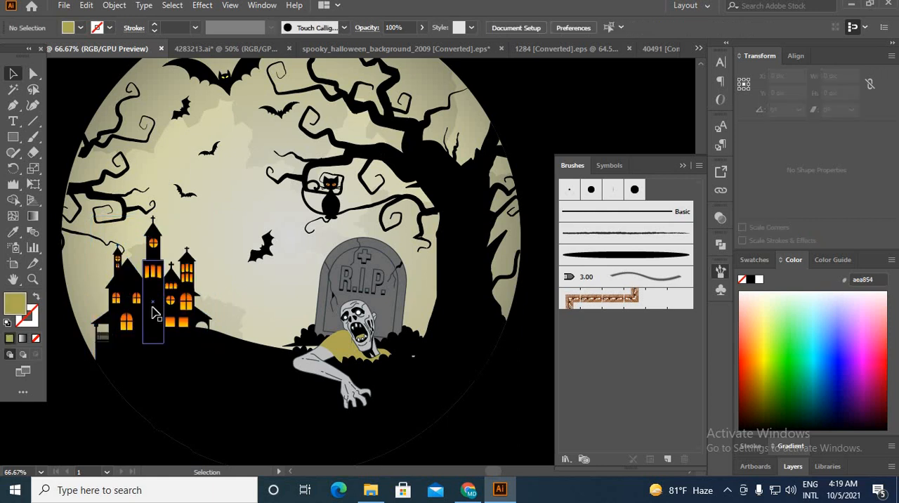
click(155, 312)
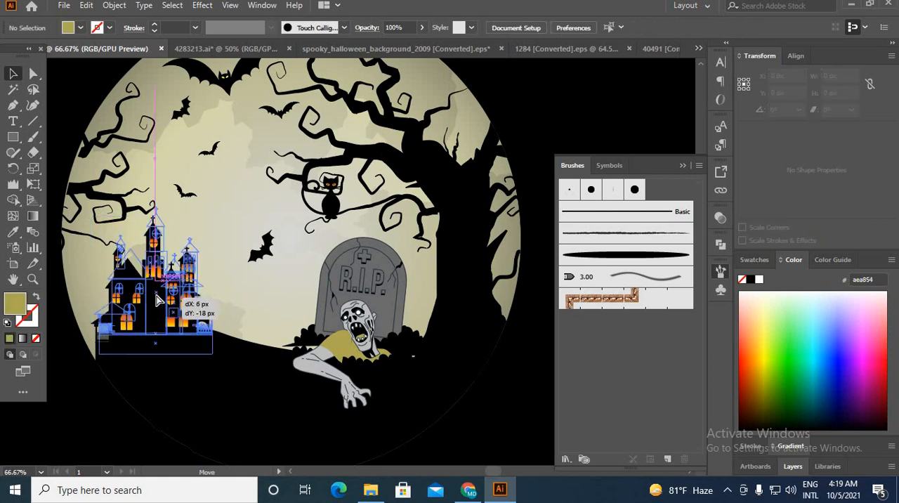
click(100, 434)
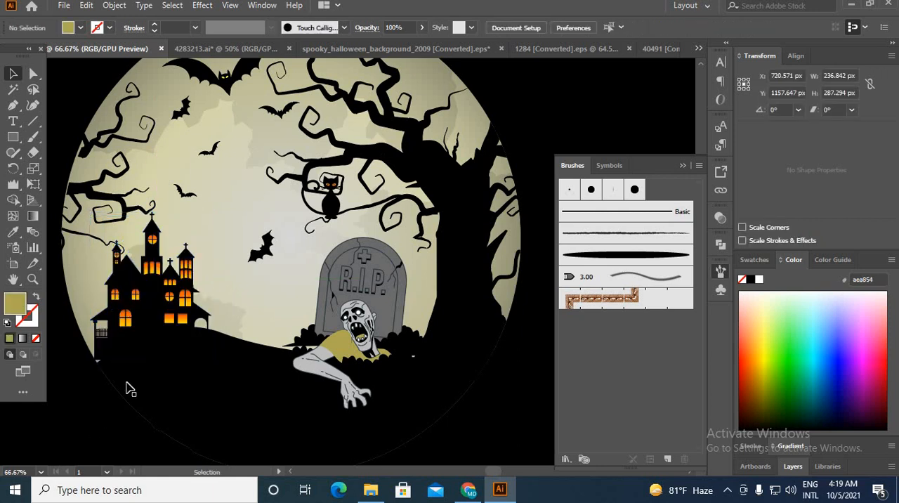
click(12, 106)
alt+scroll(205, 369, up, 5)
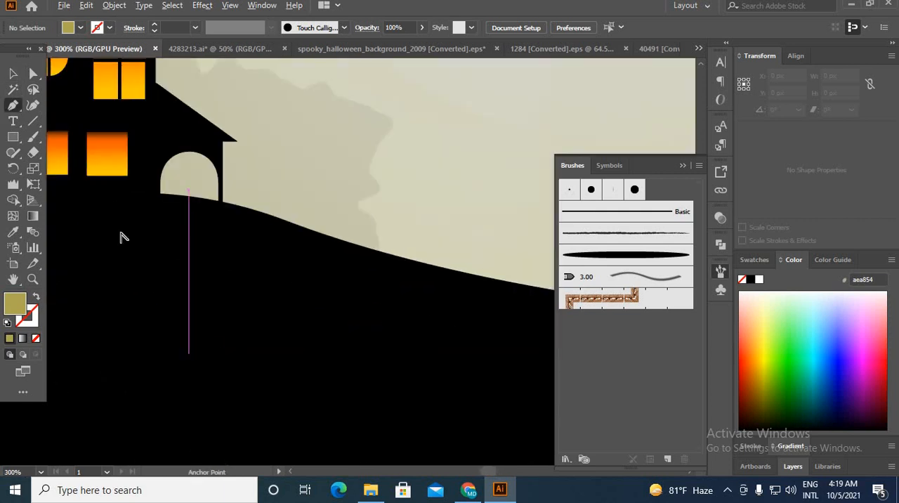
click(185, 379)
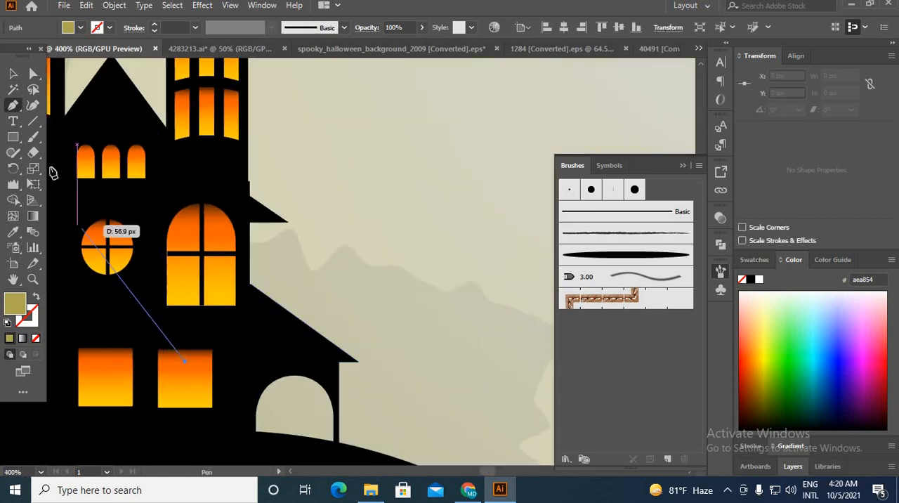
key(ctrl+z)
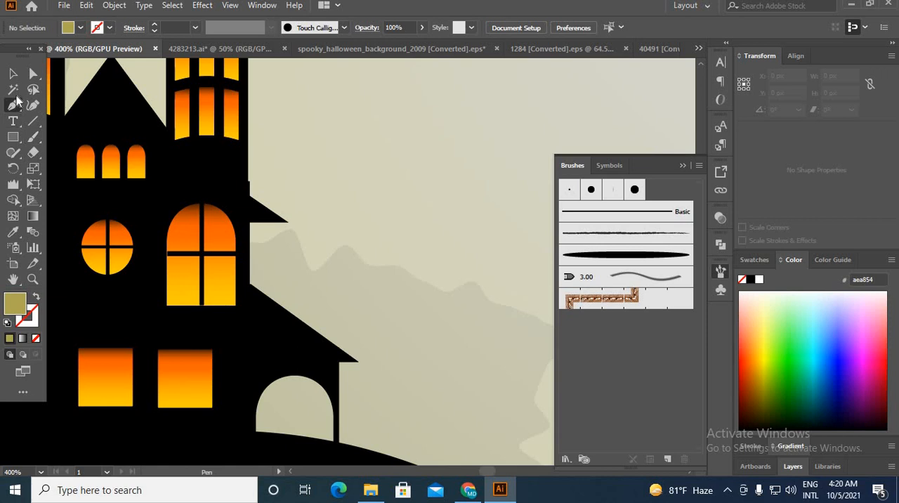
Step: Select all the castle's orange windows with the Magic Wand and recolor them with the moon's pale yellow gradient using the Eyedropper
click(13, 89)
click(196, 295)
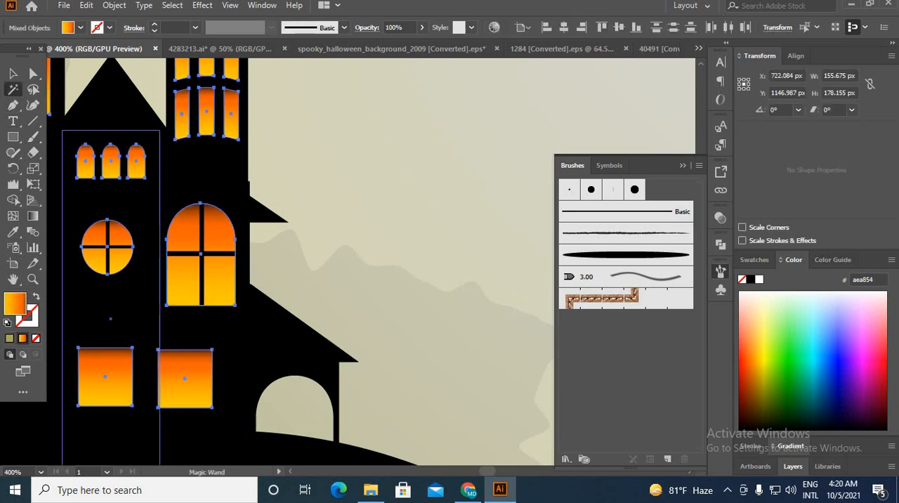
key(i)
click(391, 195)
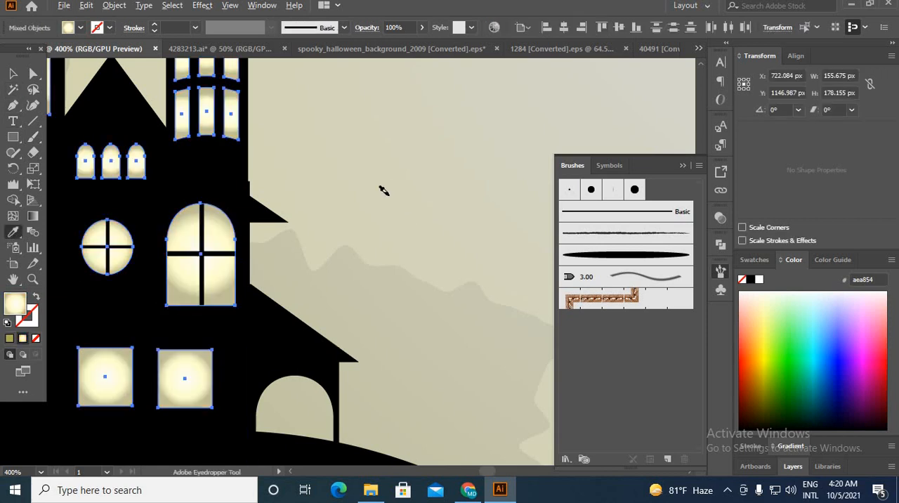
alt+scroll(383, 191, down, 3)
click(12, 73)
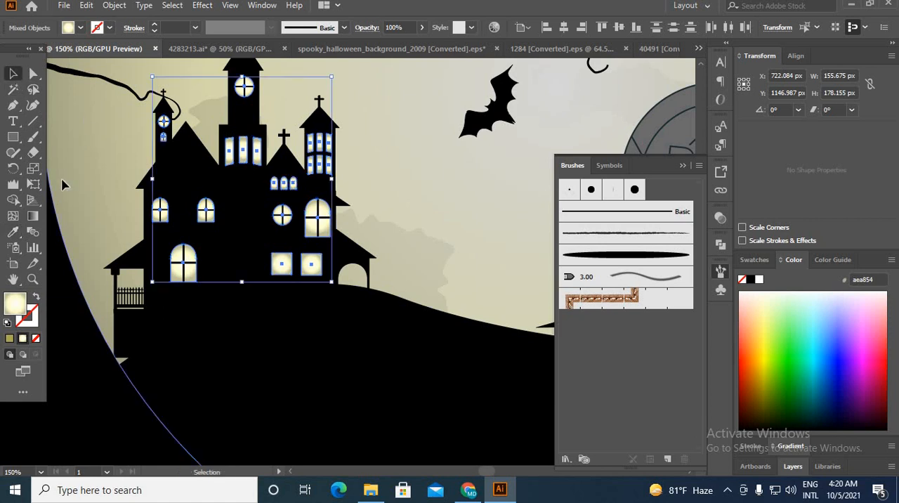
click(494, 261)
scroll(494, 260, down, 3)
Step: Enlarge the zombie and tombstone group to about 297 by 344 px, extending it down over the black hill
click(282, 299)
key(space)
drag(316, 272, 50, 345)
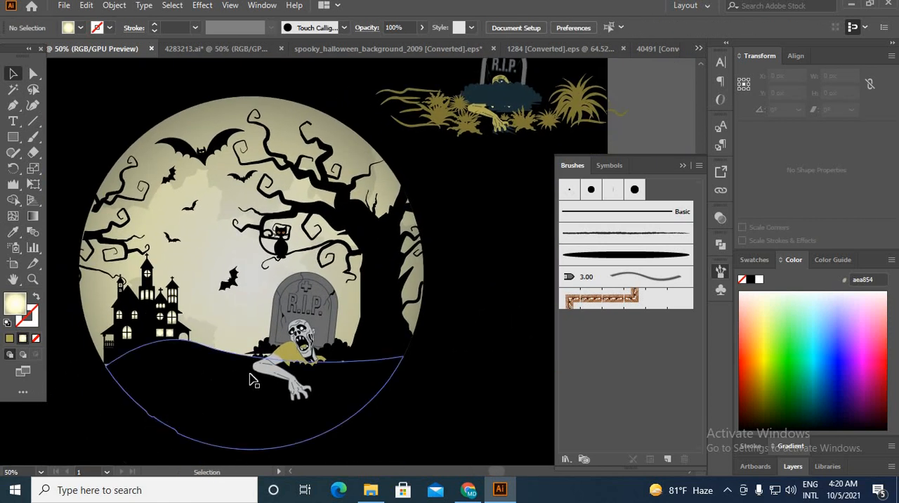
click(298, 366)
drag(303, 408, 302, 425)
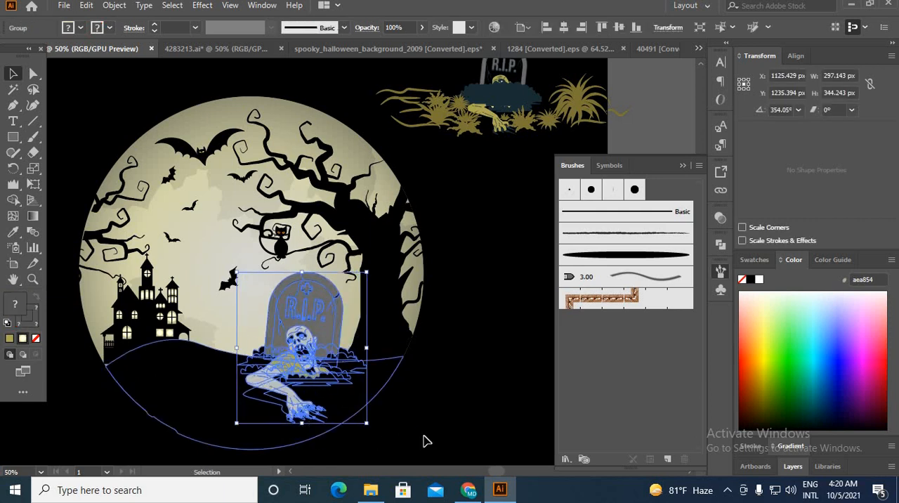
click(458, 428)
Step: Move the pumpkin with the witch hat from beside the artboard into the moon scene, between the castle and the tombstone
scroll(454, 427, down, 1)
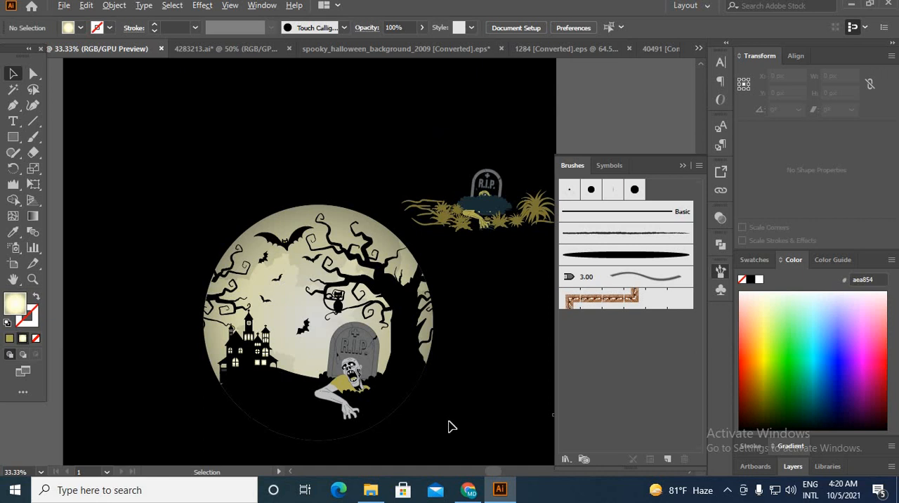
scroll(448, 422, down, 1)
drag(424, 388, 323, 328)
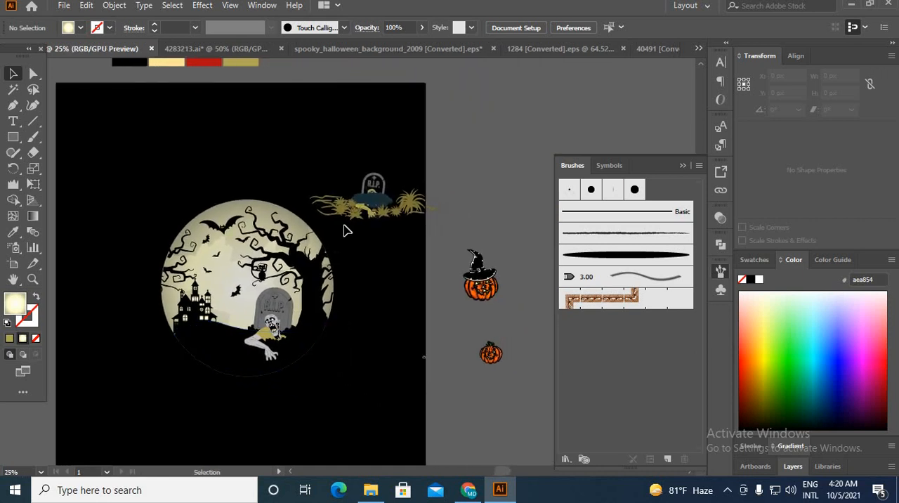
click(366, 199)
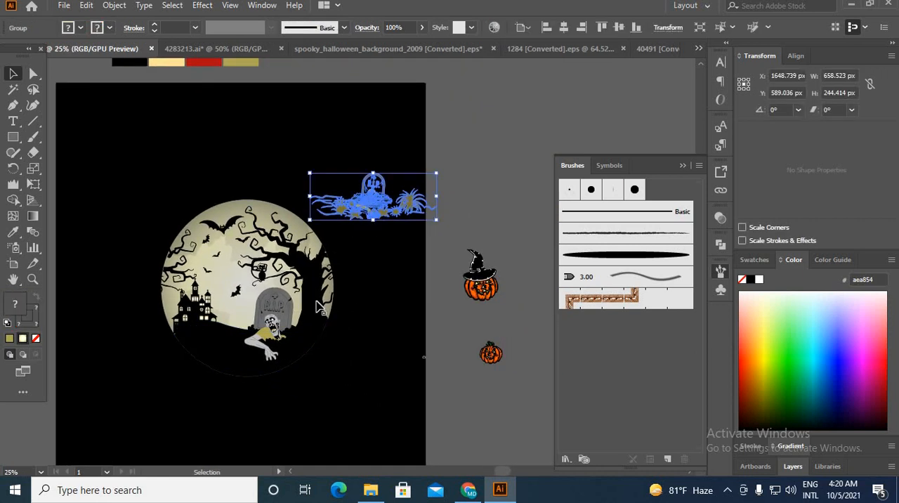
click(485, 292)
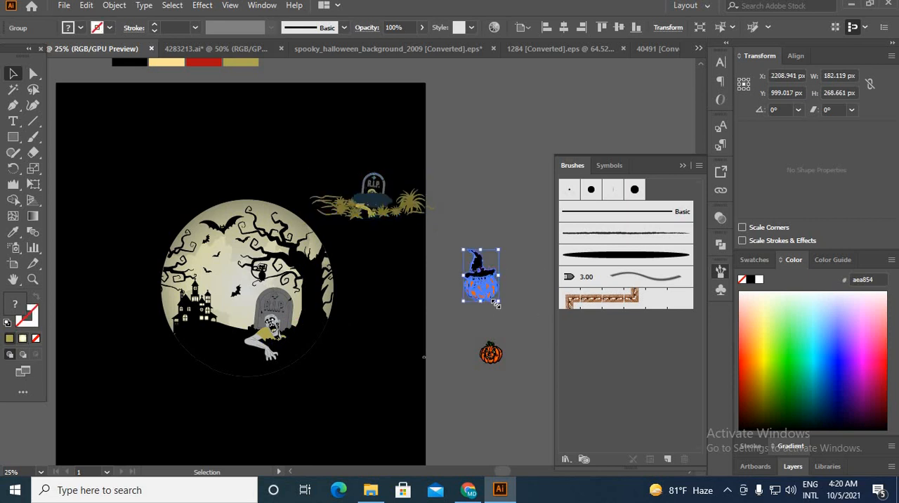
drag(481, 277, 225, 317)
scroll(224, 331, up, 3)
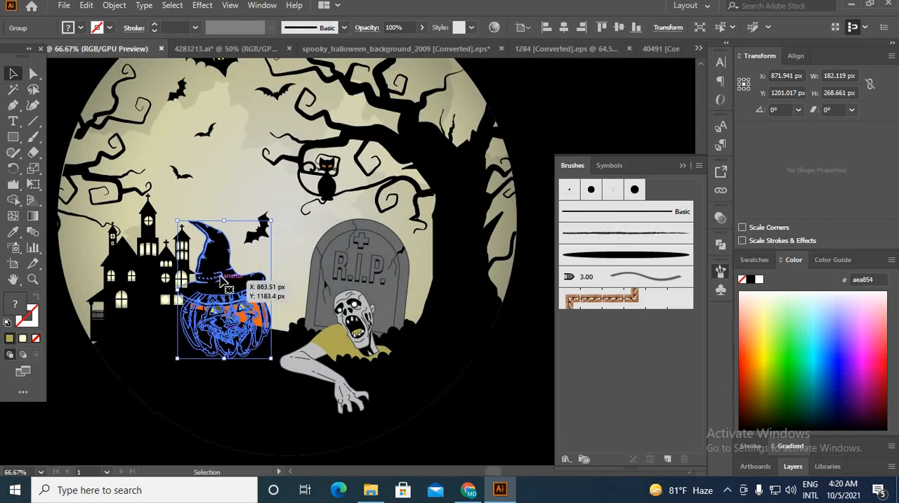
Step: Bring the pumpkin with the witch hat to the front of the scene artwork
right_click(224, 295)
mouse_move(311, 228)
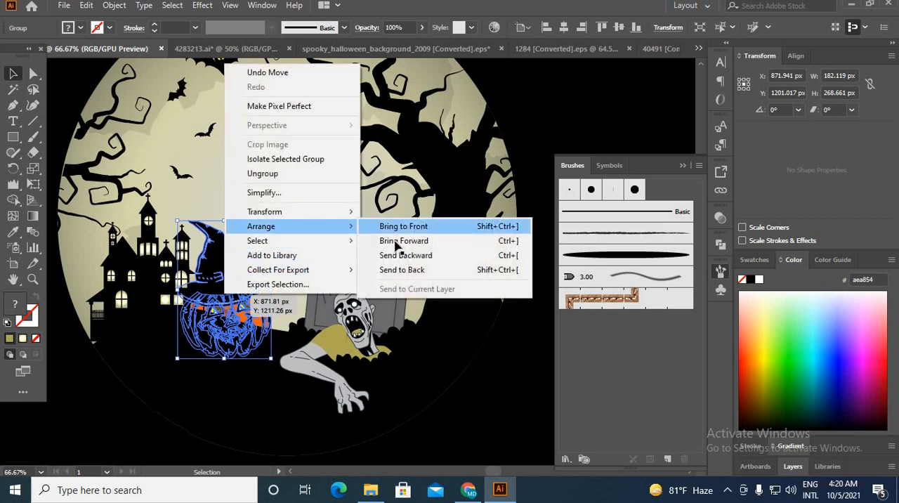
click(396, 251)
click(433, 406)
Step: Scale the hatted pumpkin down to about 130 by 192 px and place it on the hill just beside the tombstone
click(241, 313)
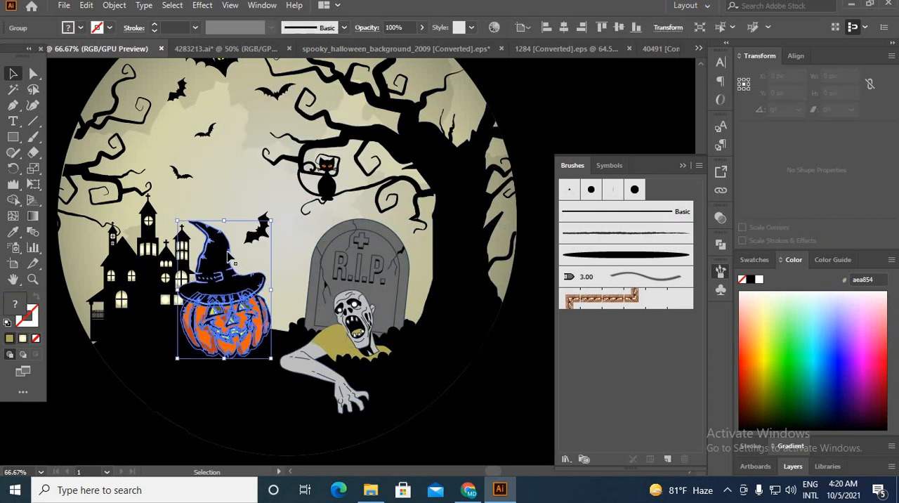
drag(225, 221, 224, 266)
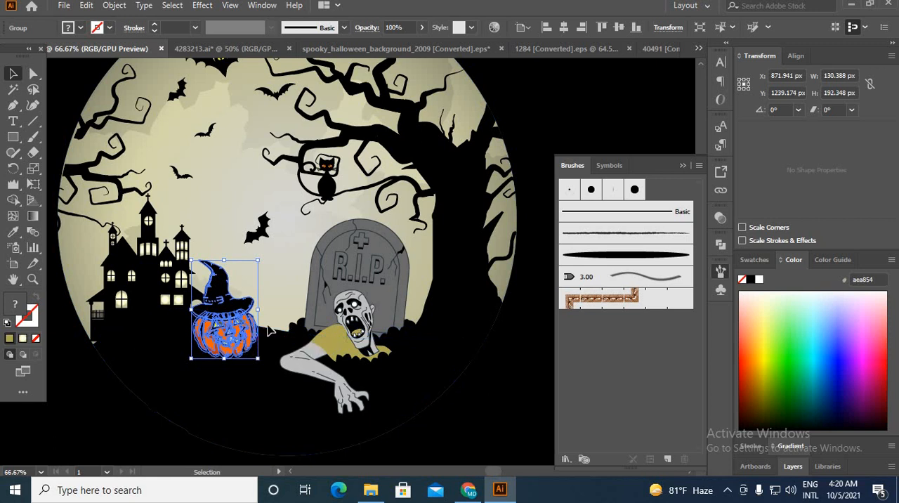
drag(243, 341, 274, 323)
click(261, 366)
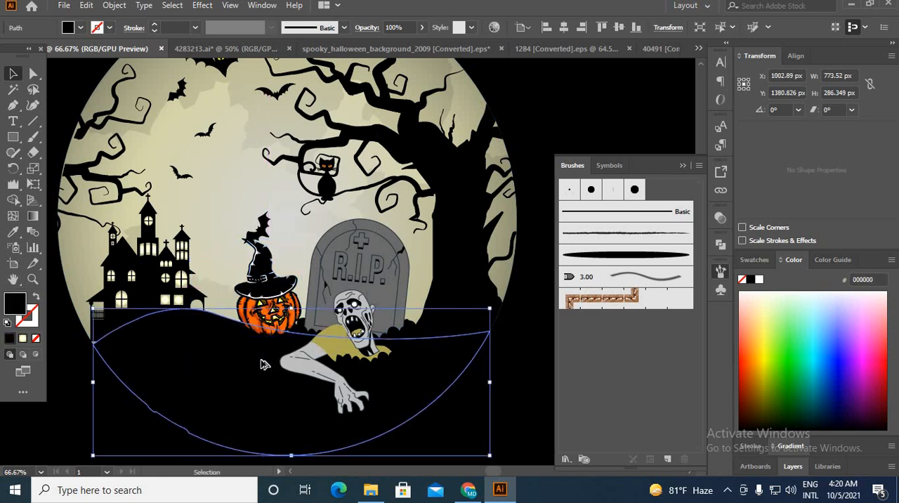
key(ctrl+minus)
key(ctrl+minus)
click(419, 345)
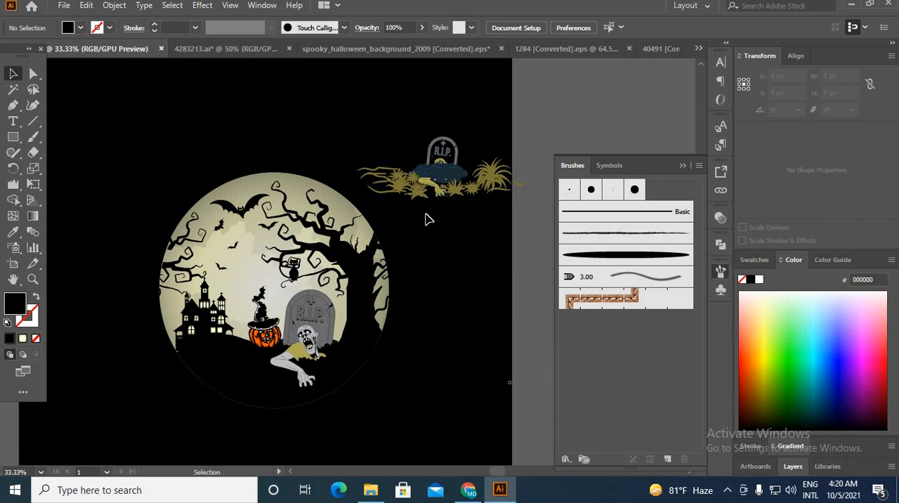
Step: Isolate the moon group and select its gradient-filled circle
scroll(425, 199, down, 1)
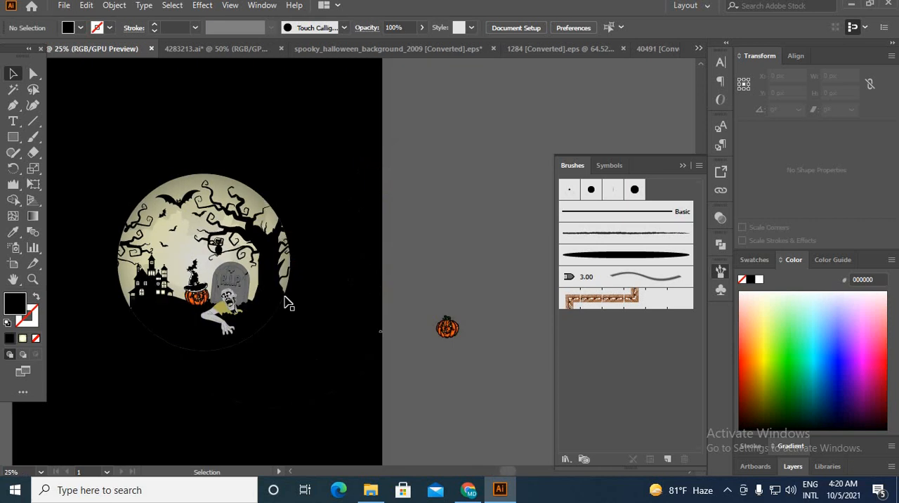
scroll(172, 253, up, 2)
click(113, 265)
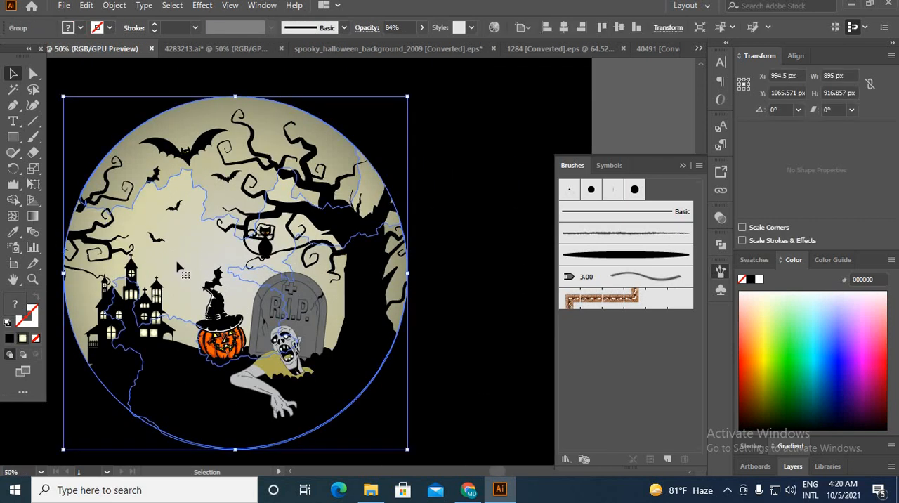
double_click(114, 261)
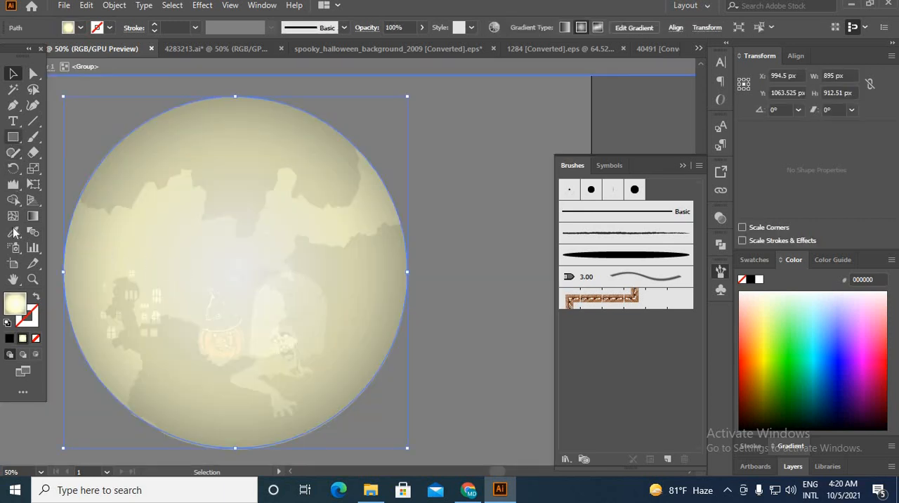
Step: Bring the small pumpkin beside the zombie to the front, above the black hill
right_click(320, 193)
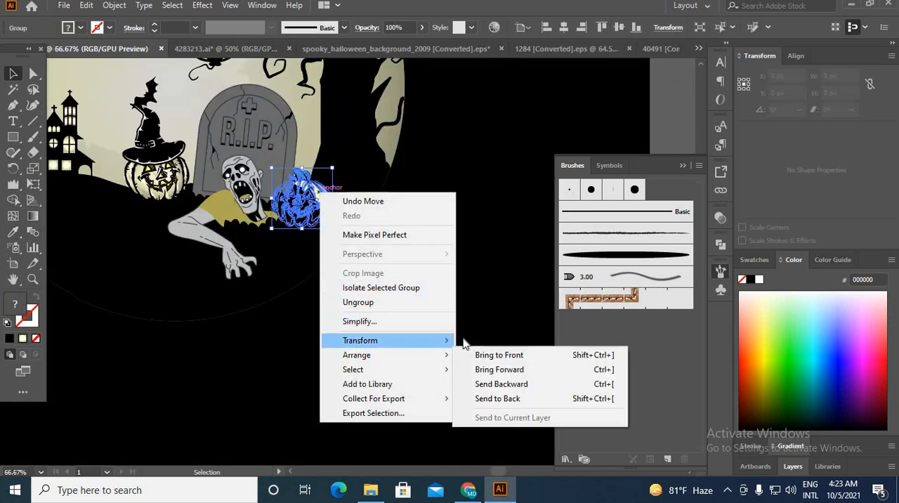
click(477, 347)
click(398, 375)
scroll(398, 375, down, 2)
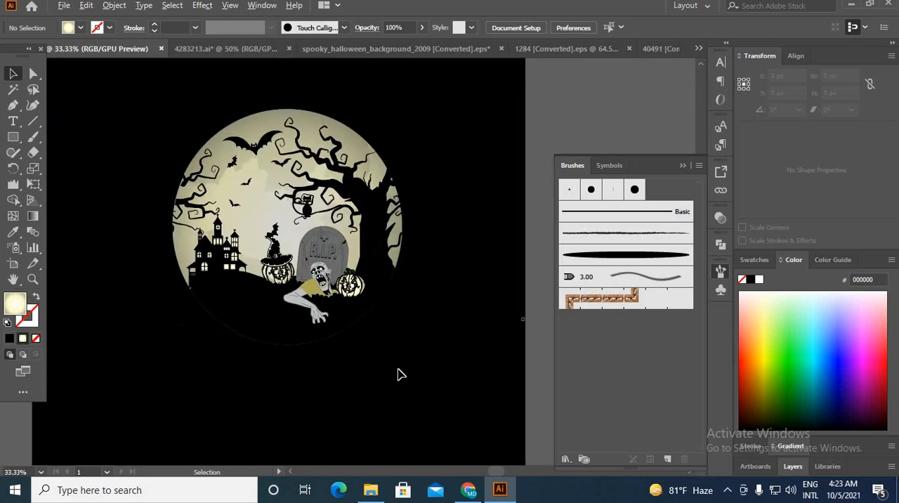
scroll(398, 344, up, 2)
Step: Enlarge the small pumpkin beside the zombie slightly
click(306, 211)
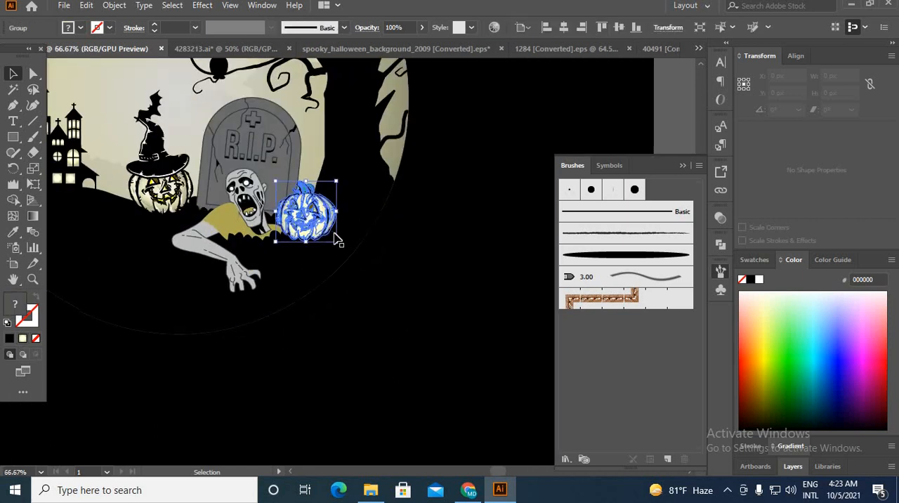
mouse_move(340, 245)
mouse_down()
mouse_move(348, 255)
mouse_move(344, 250)
mouse_up()
click(441, 325)
scroll(437, 324, down, 3)
scroll(434, 324, up, 1)
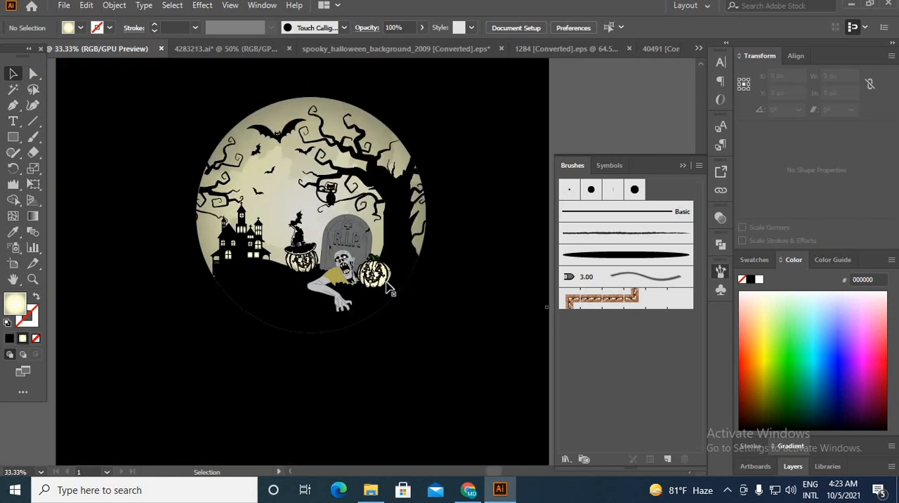
scroll(380, 278, down, 2)
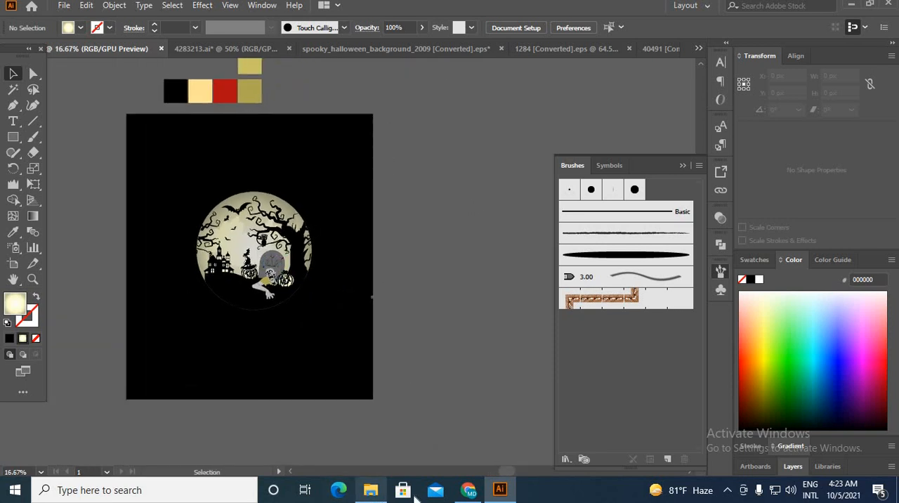
click(469, 490)
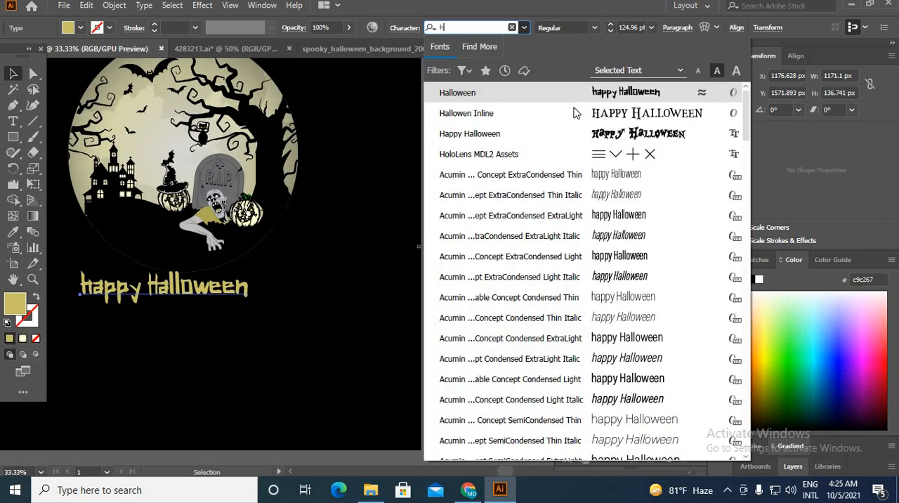
Step: Open the letter-case options for the "happy Halloween" title below the moon scene
click(534, 102)
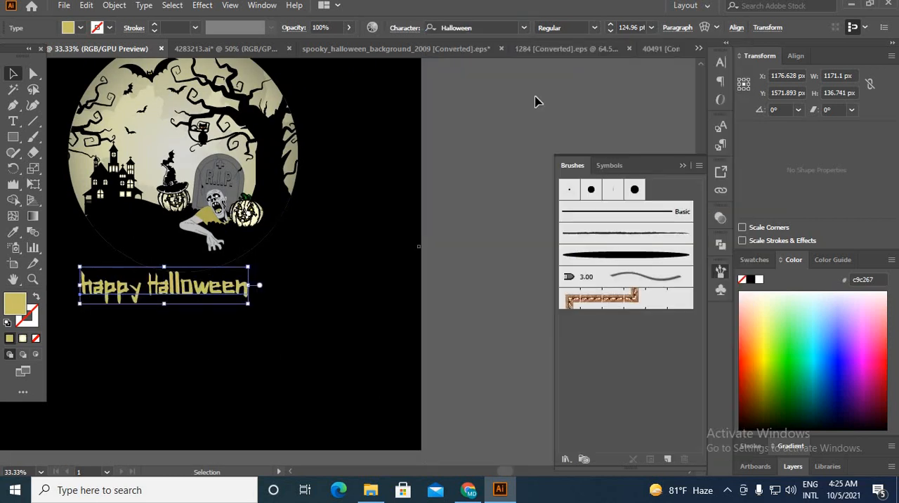
click(144, 5)
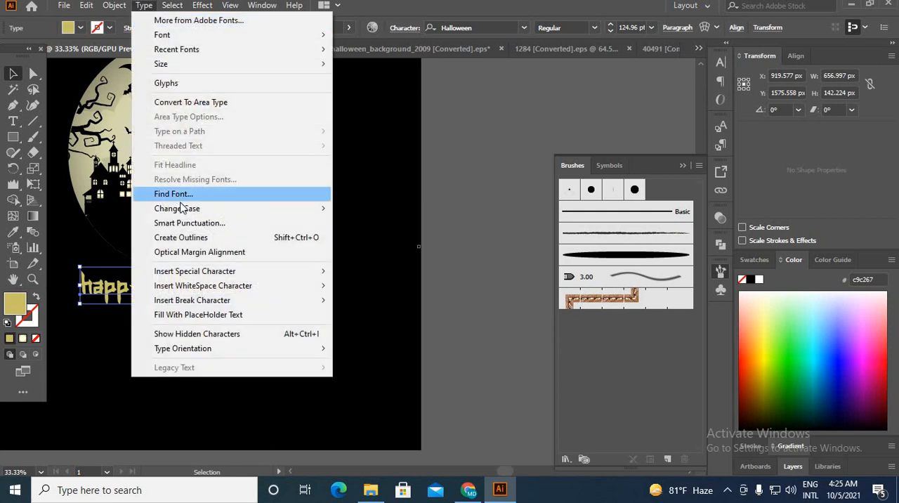
mouse_move(193, 211)
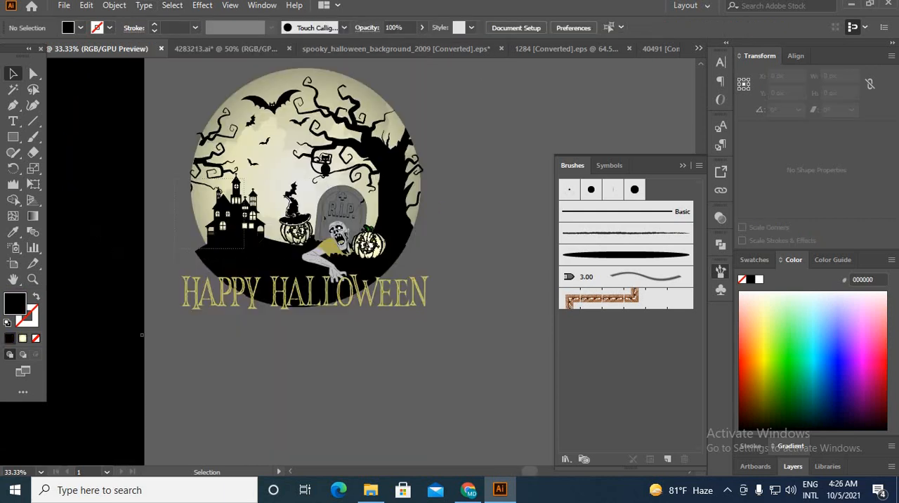
key(ctrl+a)
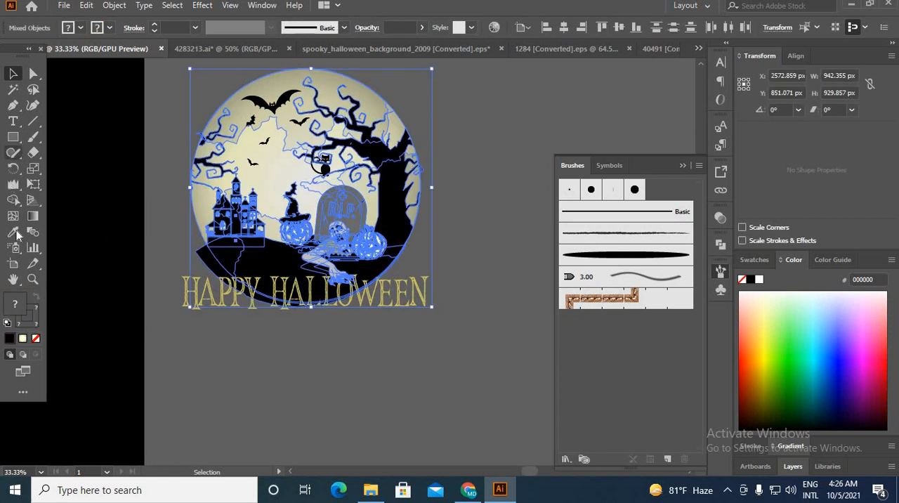
click(14, 200)
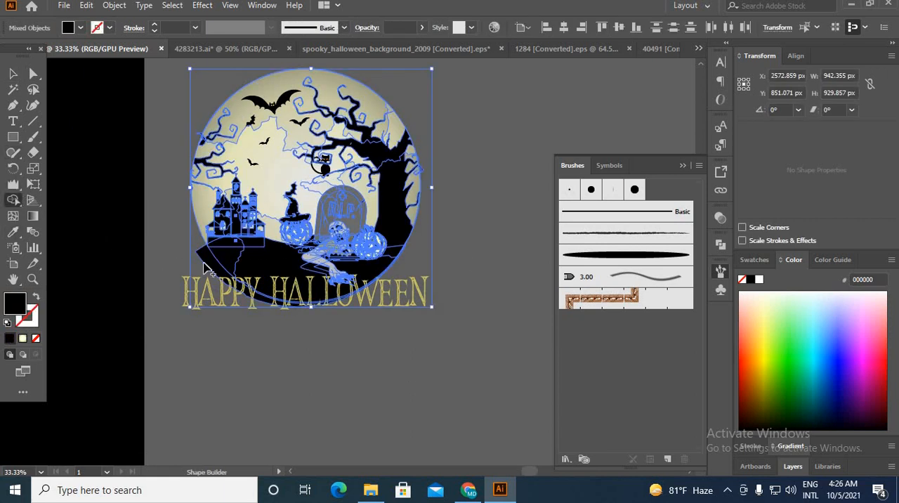
click(12, 75)
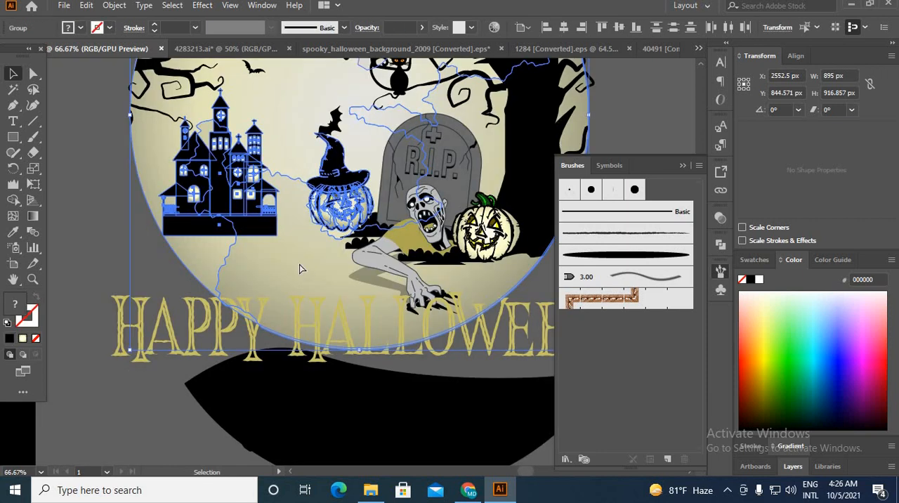
Step: Try grouping the castle, the hatted pumpkin and the moon, and undo the grouping
key(ctrl+g)
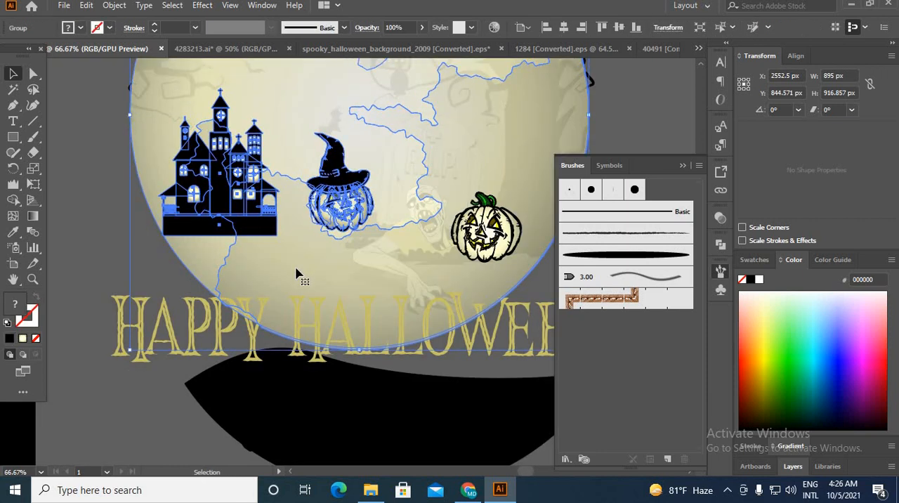
key(ctrl+z)
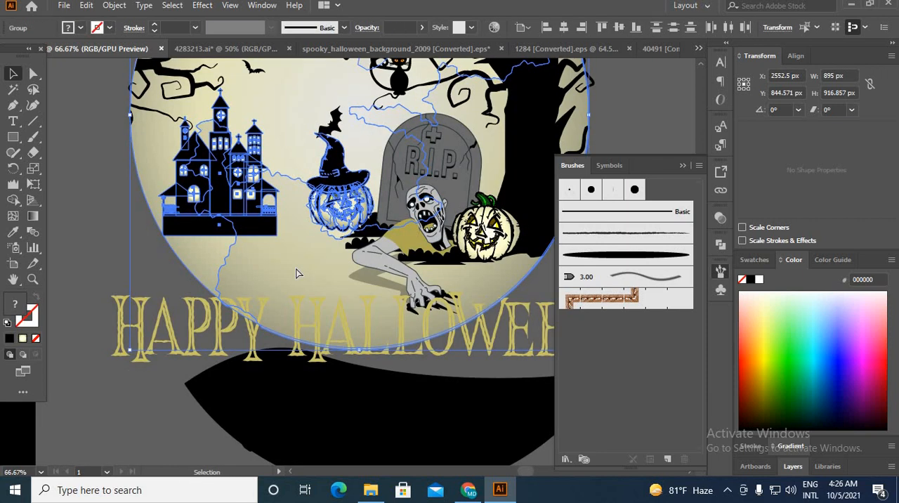
Step: Group the castle, the hatted pumpkin and the moon, and send the group to the back
key(ctrl+g)
right_click(297, 271)
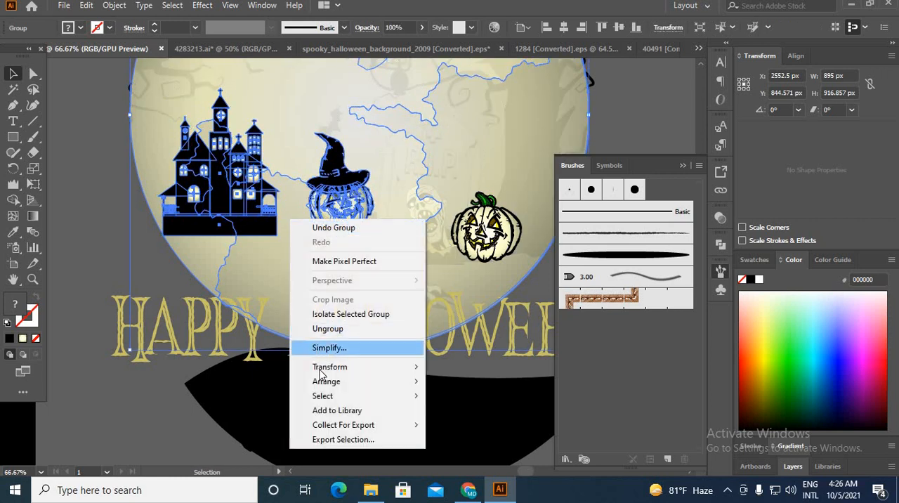
mouse_move(398, 382)
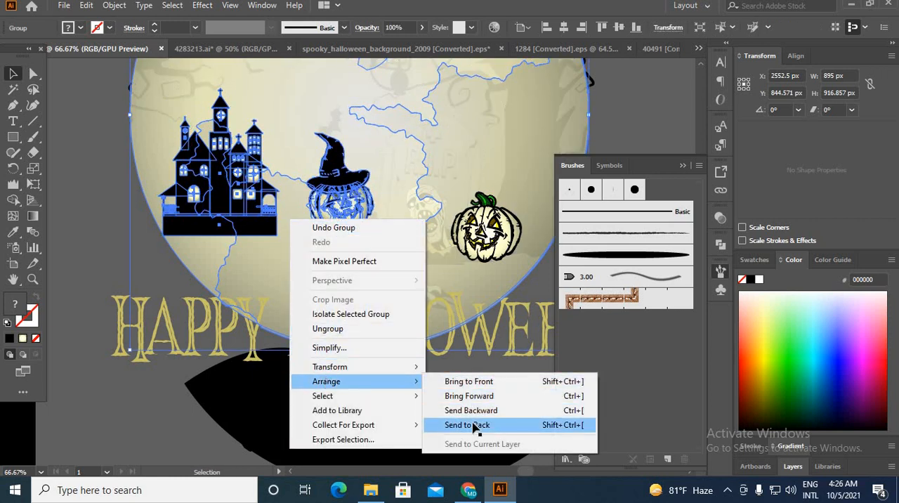
click(475, 426)
click(116, 259)
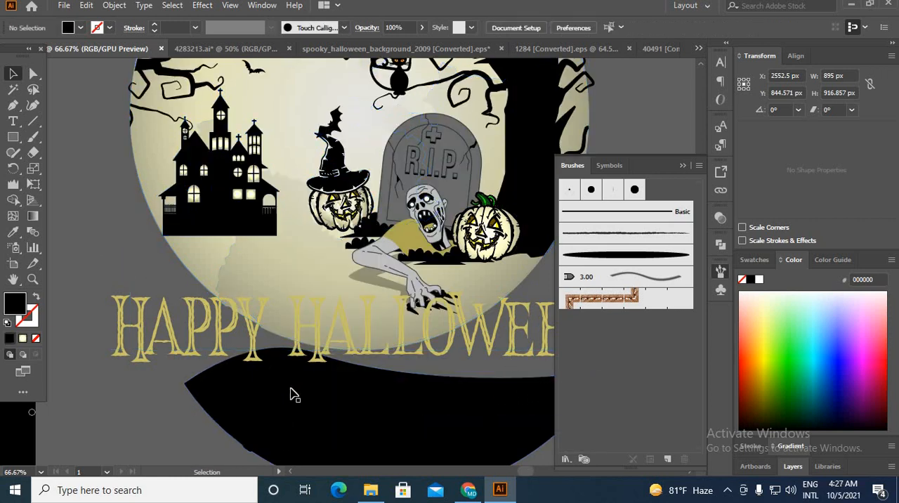
Step: Move the black hill up over the lower part of the moon scene and cut it to the clipboard
click(293, 393)
drag(331, 407, 302, 309)
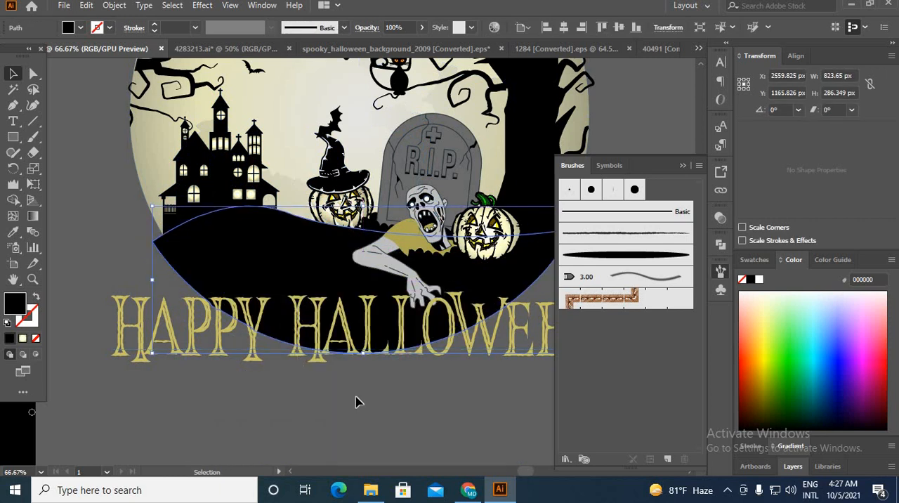
key(ctrl+minus)
key(ctrl+x)
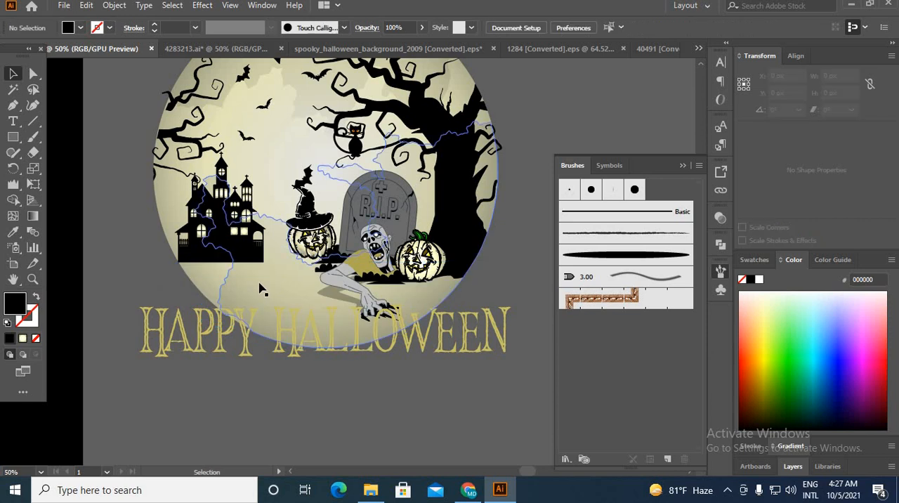
Step: Create an unclipped opacity mask on the moon, castle and pumpkin group, and paste the black hill in place inside the mask
click(259, 285)
click(720, 219)
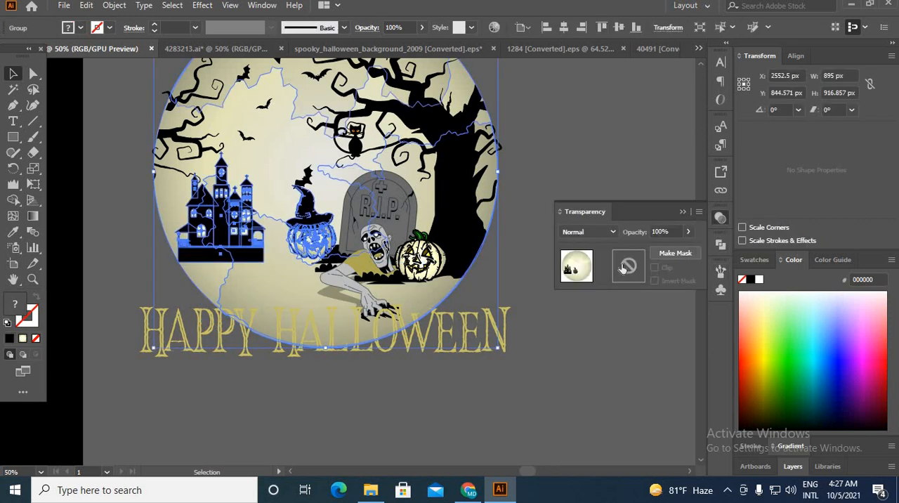
click(667, 254)
click(654, 269)
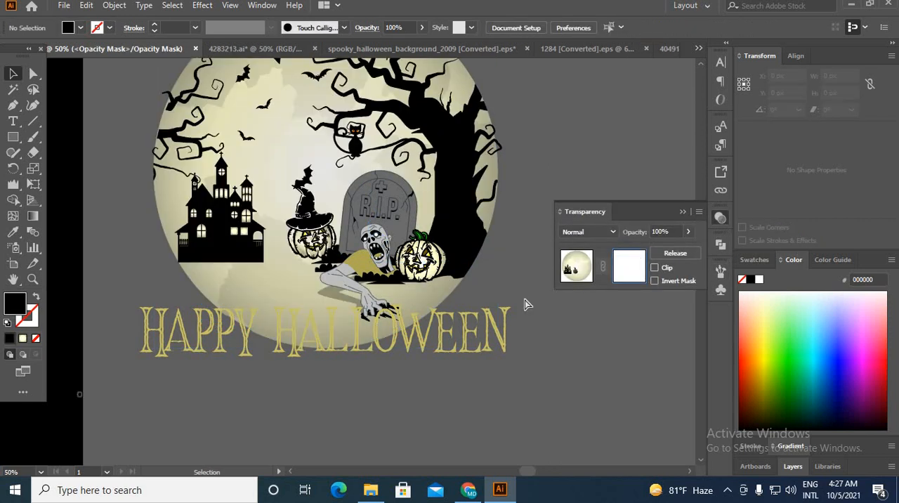
key(ctrl+f)
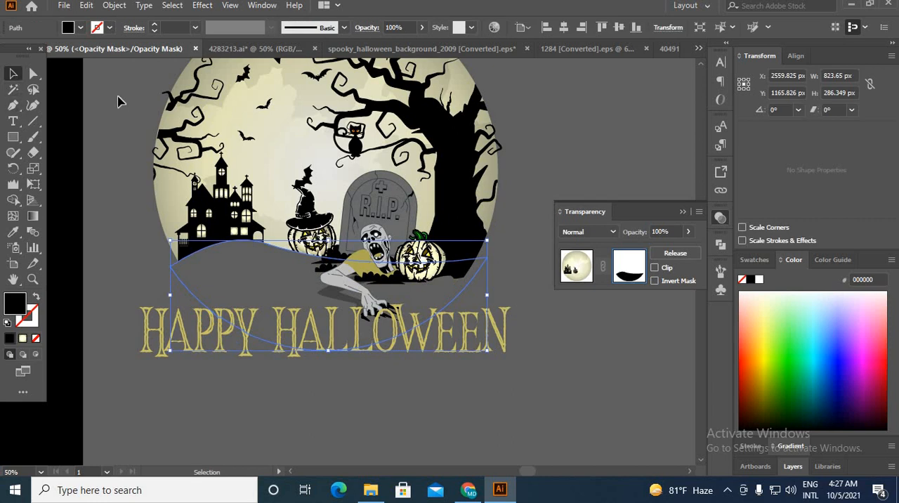
click(118, 103)
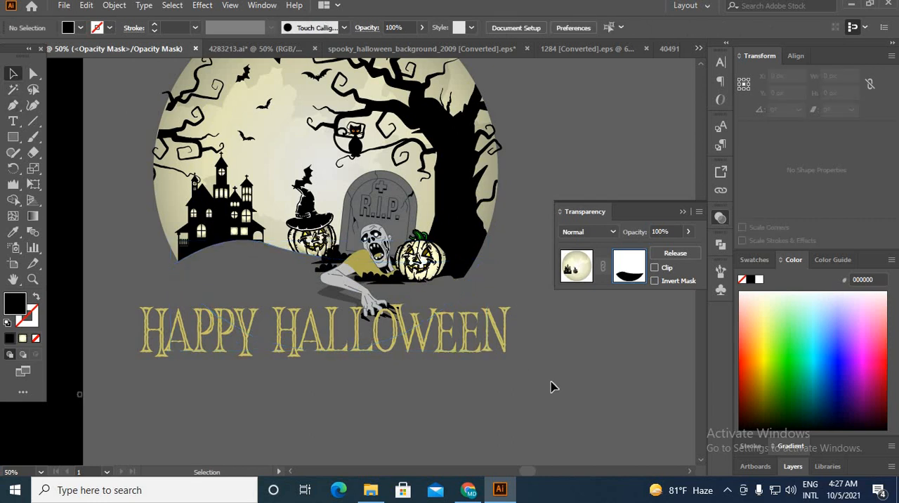
Step: Leave opacity mask editing and return to the normal artwork with nothing selected
alt+scroll(483, 343, down, 2)
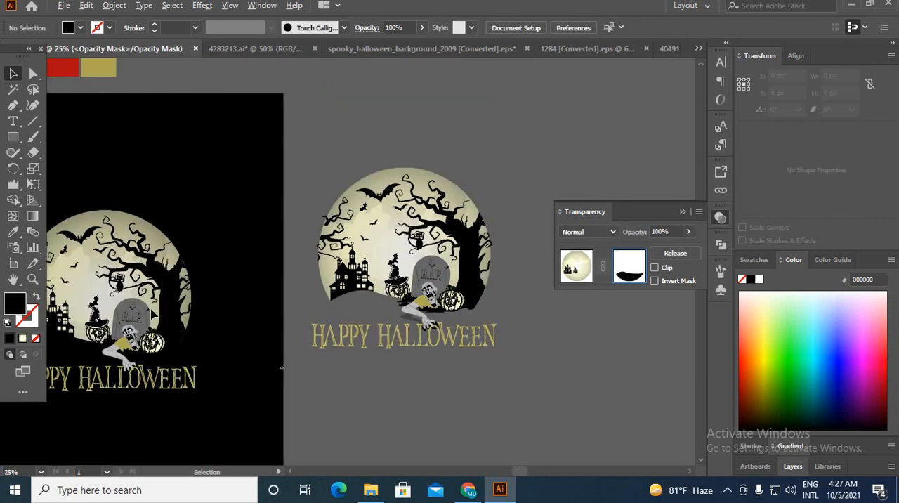
drag(195, 208, 104, 420)
click(590, 270)
click(525, 199)
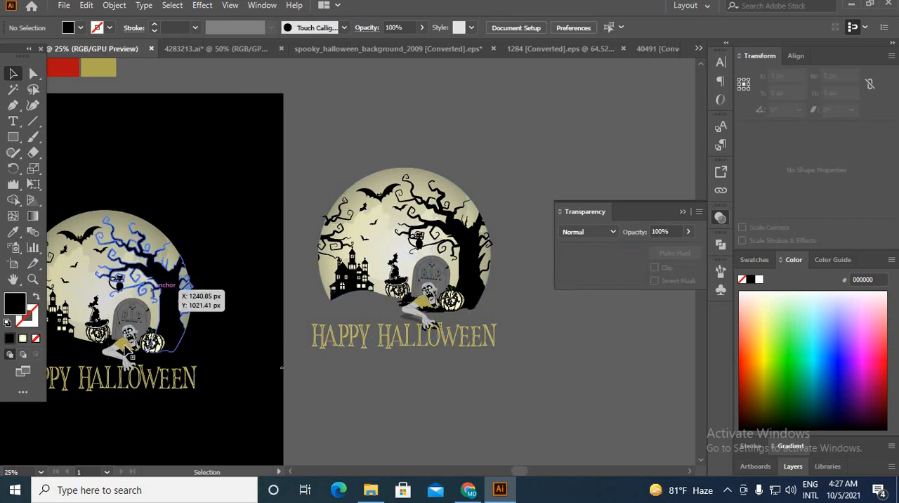
Step: Move the earlier illustration and its title off the black artboard, beyond the new version
click(179, 290)
click(95, 383)
drag(130, 327, 611, 157)
Step: Try moving the new masked illustration with its title onto the black artboard, and undo the move
drag(517, 388, 531, 376)
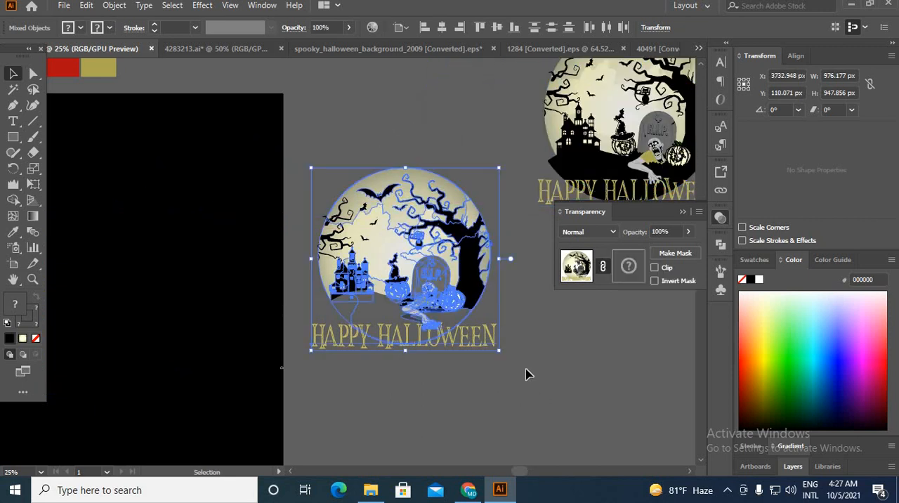
scroll(527, 368, down, 2)
drag(481, 304, 328, 323)
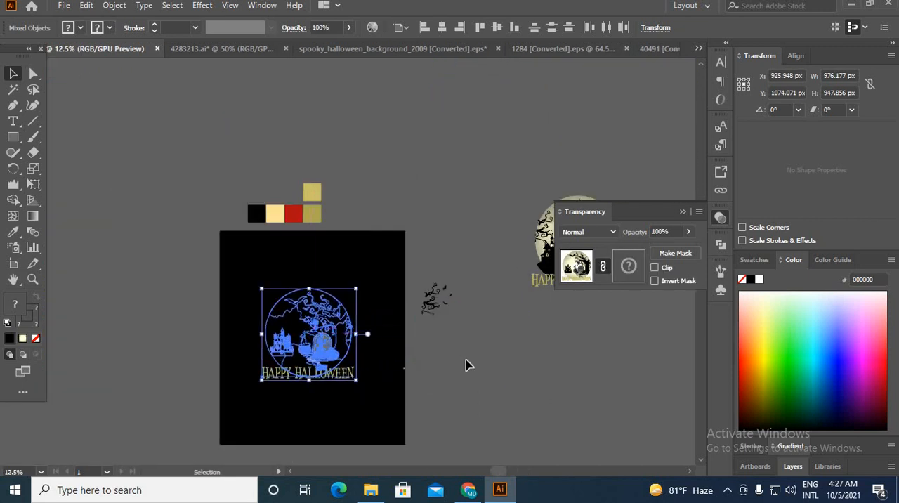
click(530, 381)
key(ctrl+z)
click(426, 264)
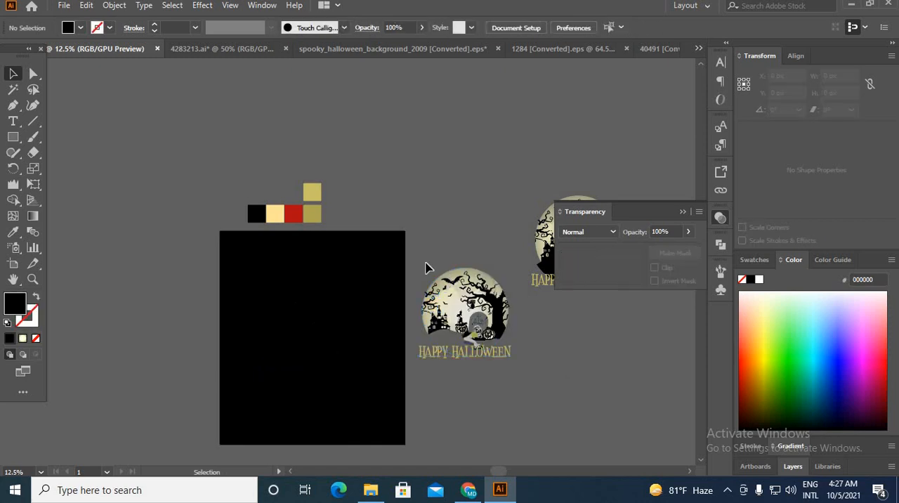
scroll(467, 291, up, 2)
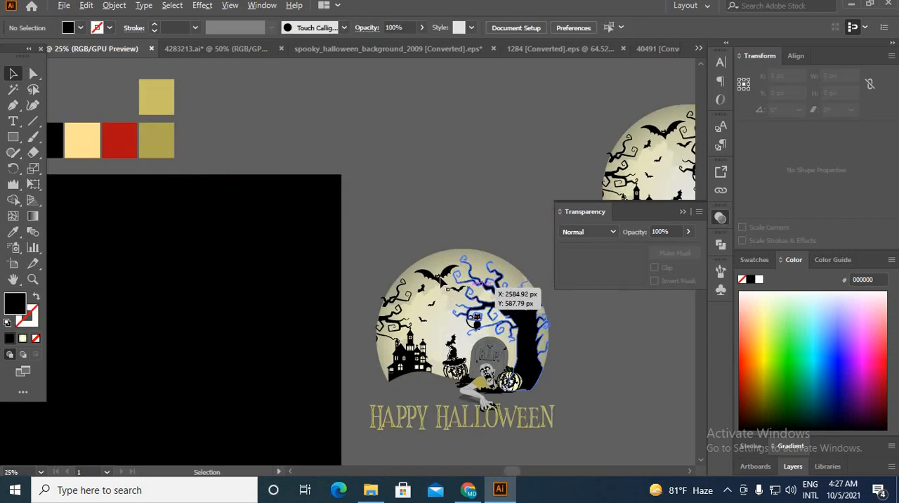
click(535, 332)
key(a)
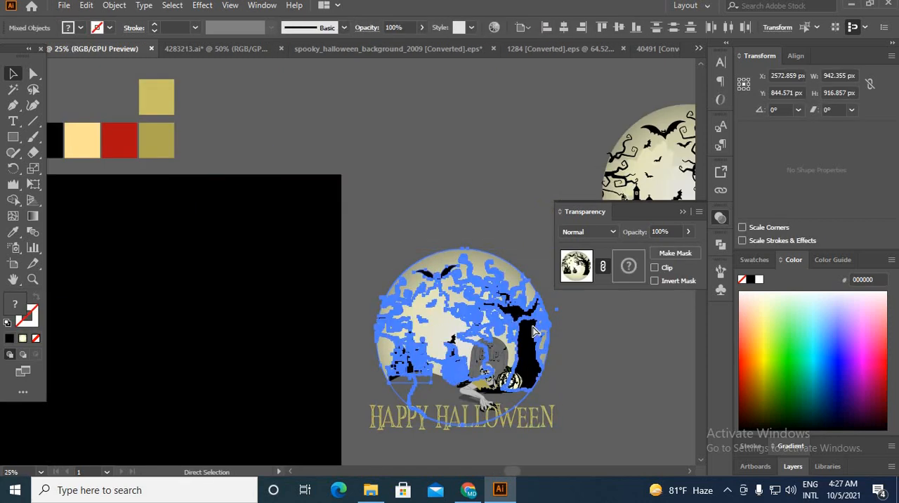
key(v)
click(570, 409)
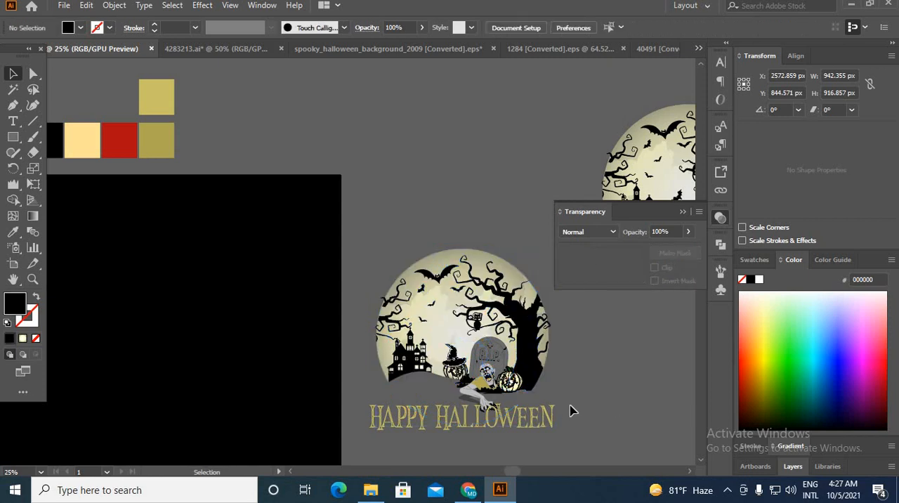
scroll(492, 425, up, 1)
Step: Move the complete masked illustration, including the branches, bats and title, onto the black artboard
click(487, 424)
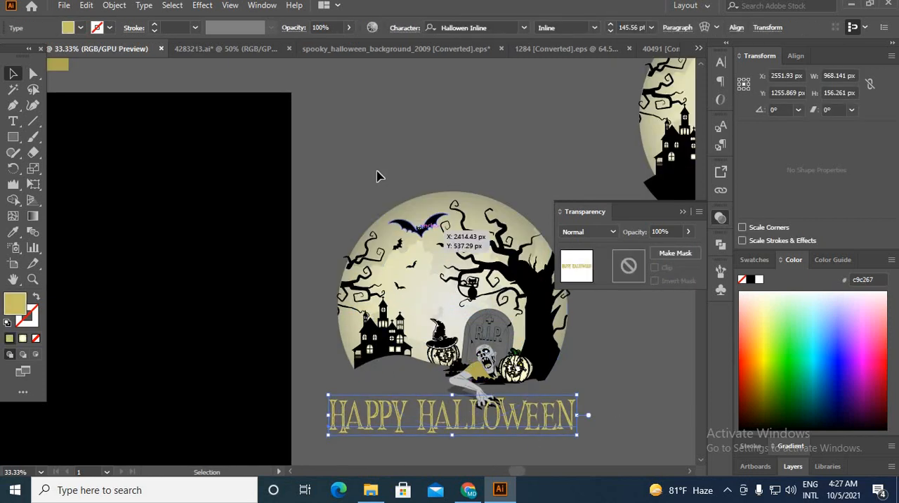
click(496, 356)
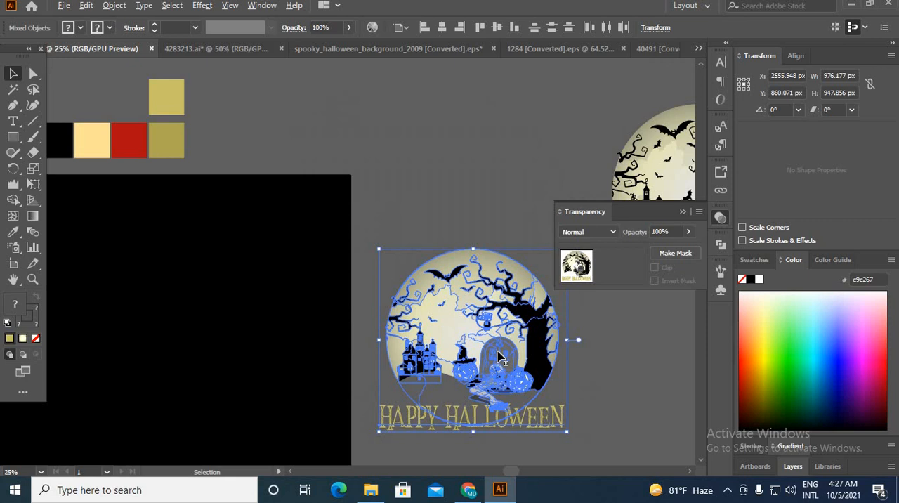
drag(496, 356, 221, 345)
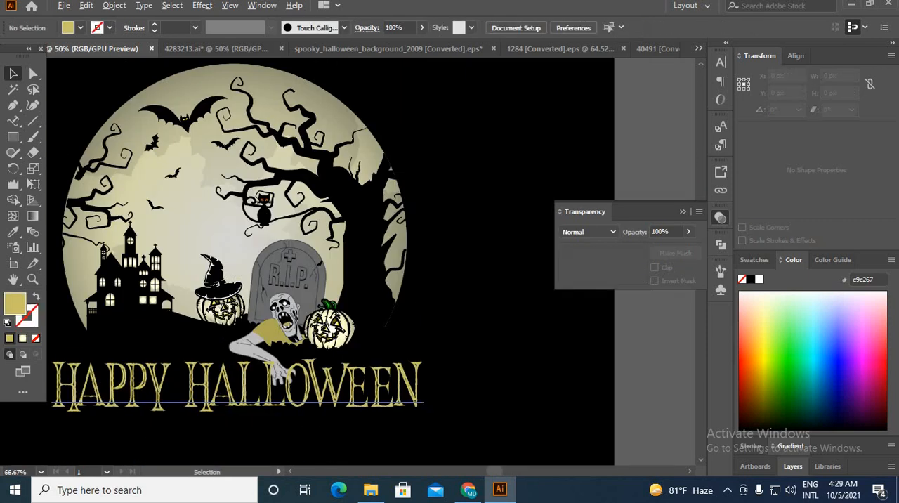
scroll(201, 416, down, 1)
Step: Place a copy of the Happy Halloween title beside the artboard and convert the original title to outlines
click(200, 410)
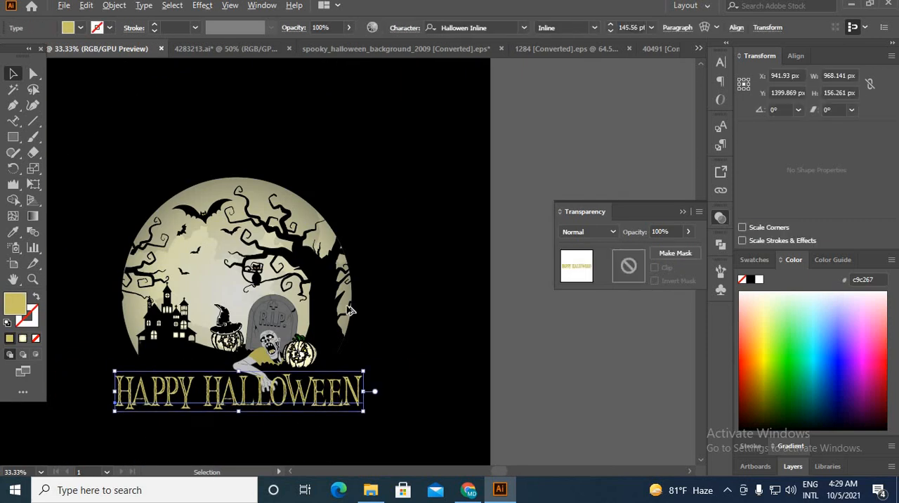
drag(234, 407, 614, 144)
right_click(231, 402)
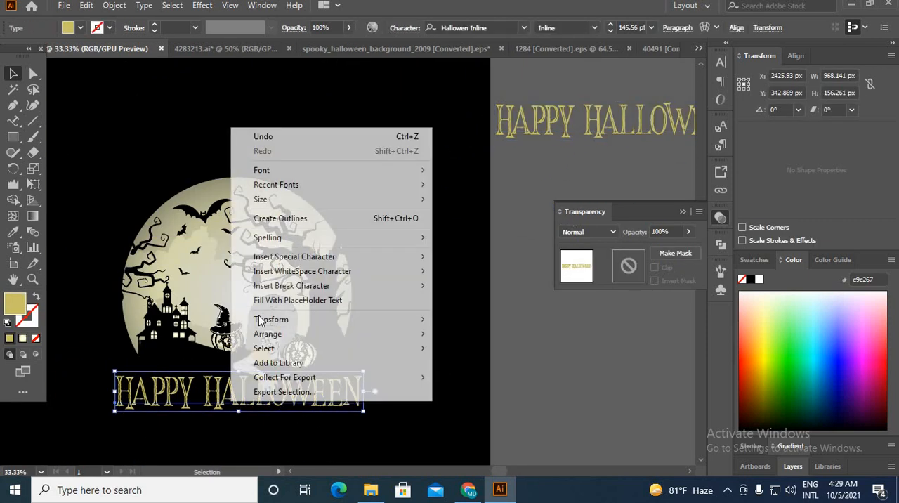
click(295, 225)
Step: Duplicate the outlined title with a slight offset, about 4 px to the right and 2 px down
click(94, 445)
scroll(94, 445, up, 3)
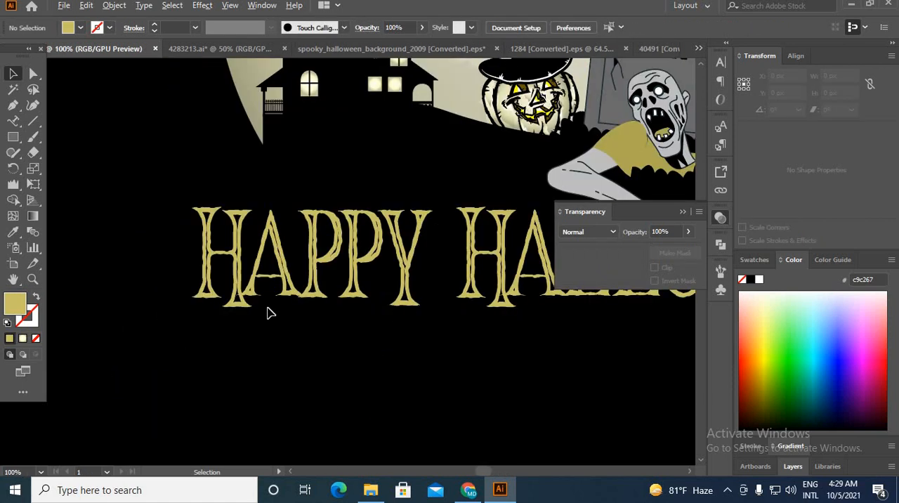
drag(271, 313, 177, 412)
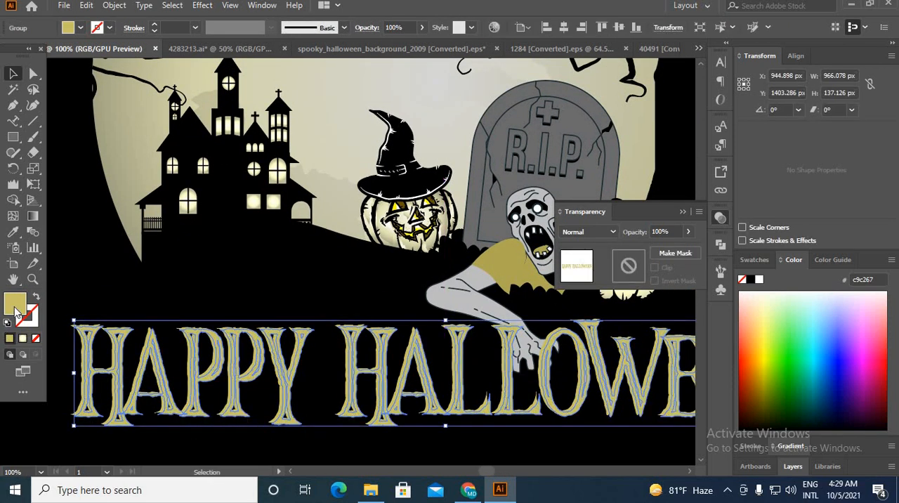
double_click(15, 309)
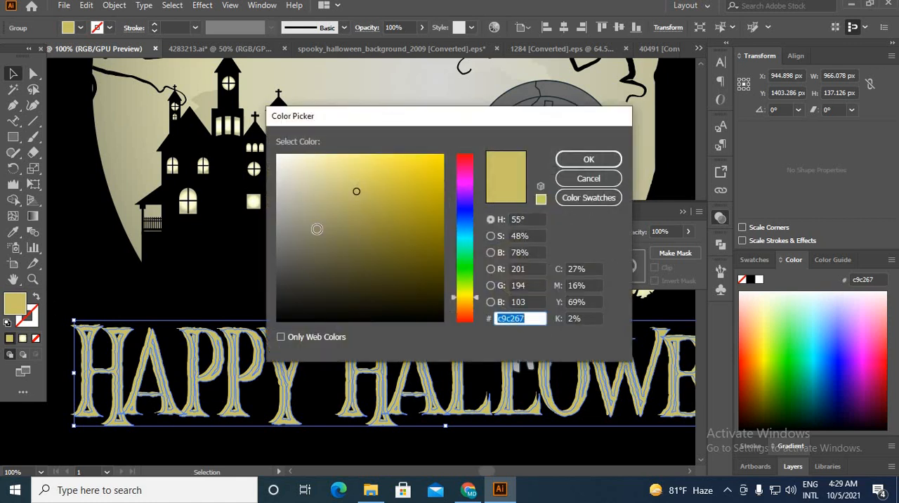
drag(420, 194, 441, 166)
click(587, 178)
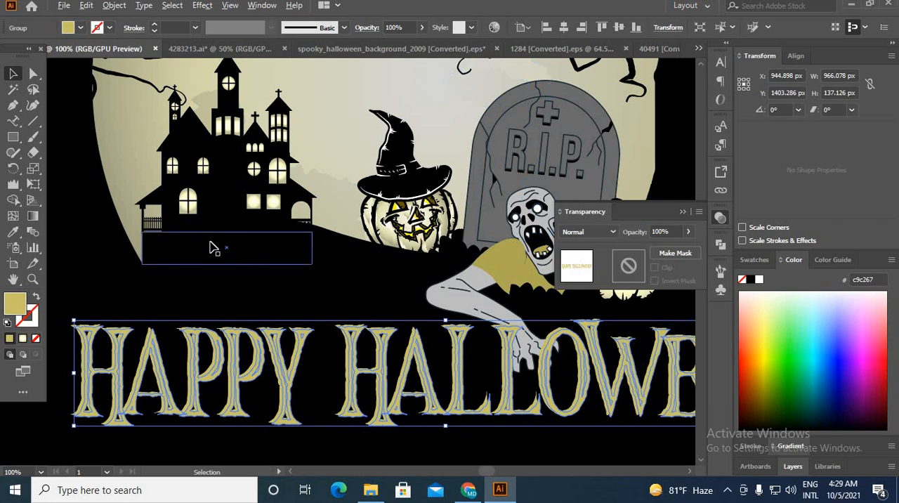
Step: Fill the offset title copy with the orange swatch f15a24
scroll(214, 248, down, 3)
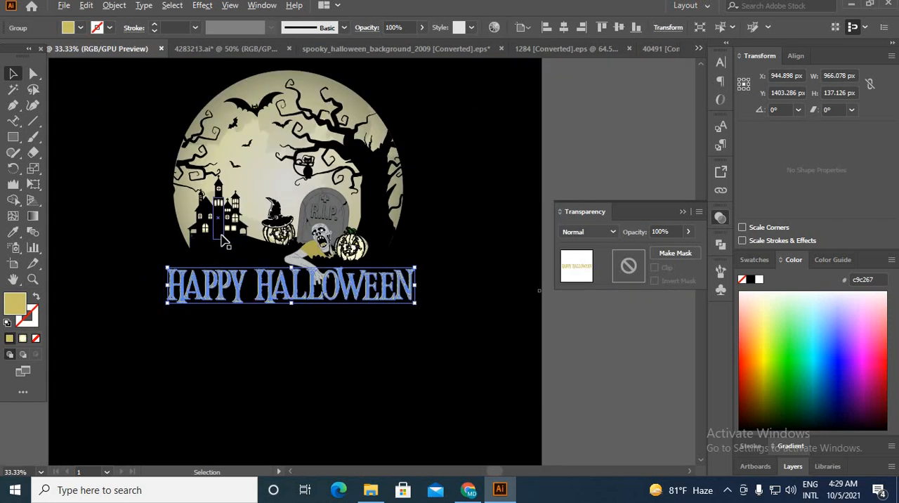
click(80, 28)
click(118, 50)
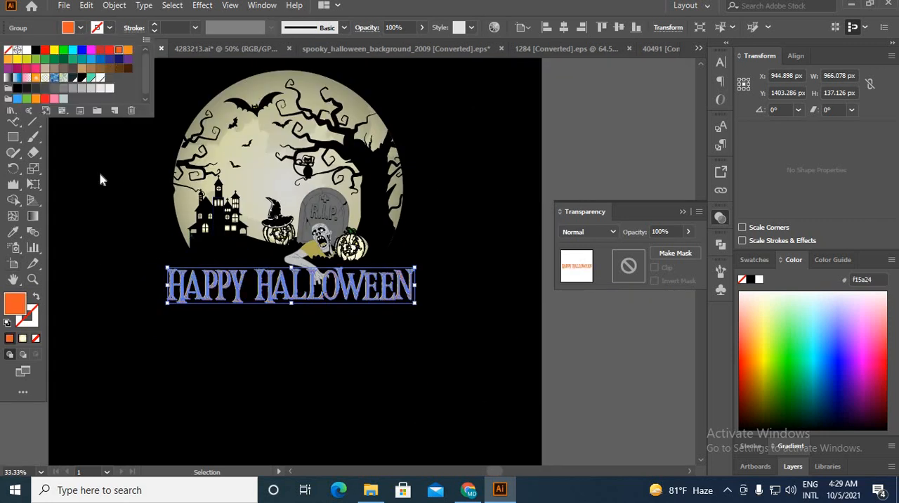
click(118, 273)
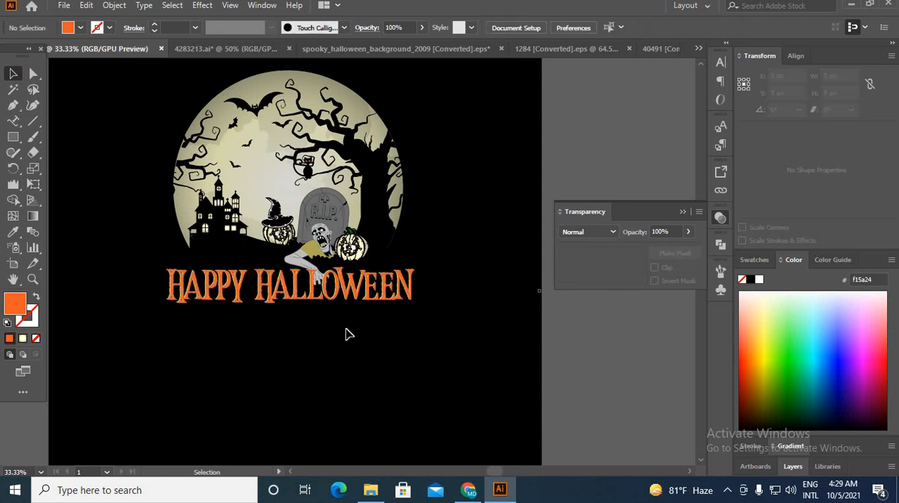
Step: Restack the title layers so the gold lettering sits in front of the orange copy
scroll(331, 298, up, 5)
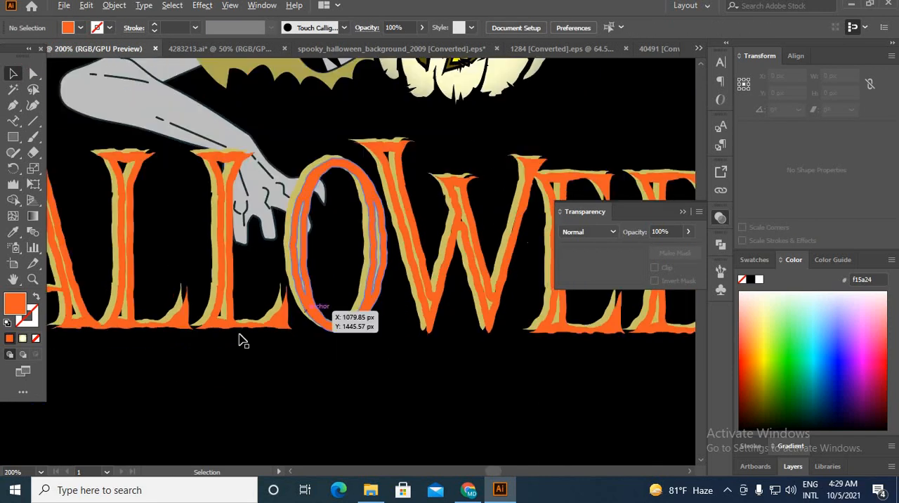
right_click(206, 318)
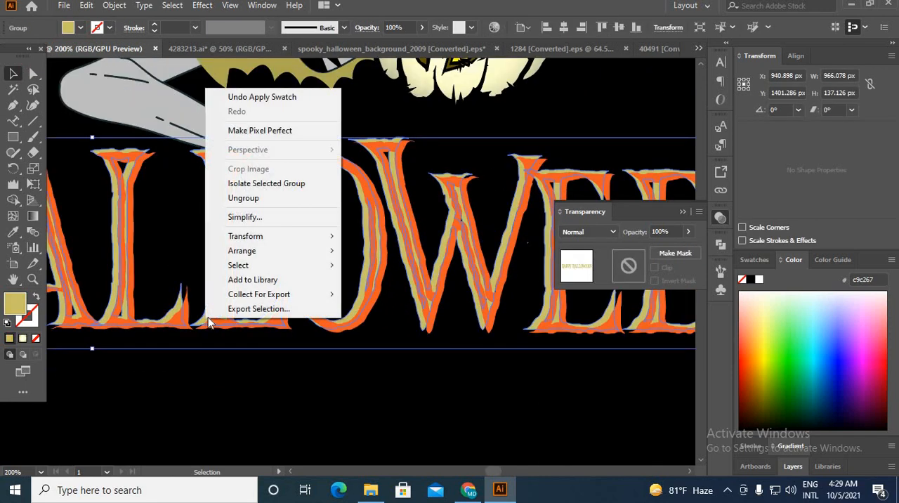
right_click(202, 322)
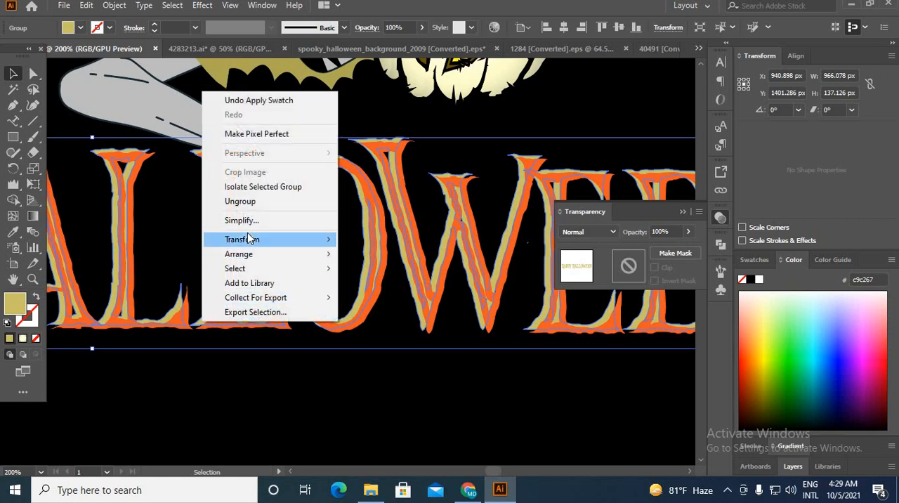
mouse_move(251, 254)
click(352, 297)
click(295, 387)
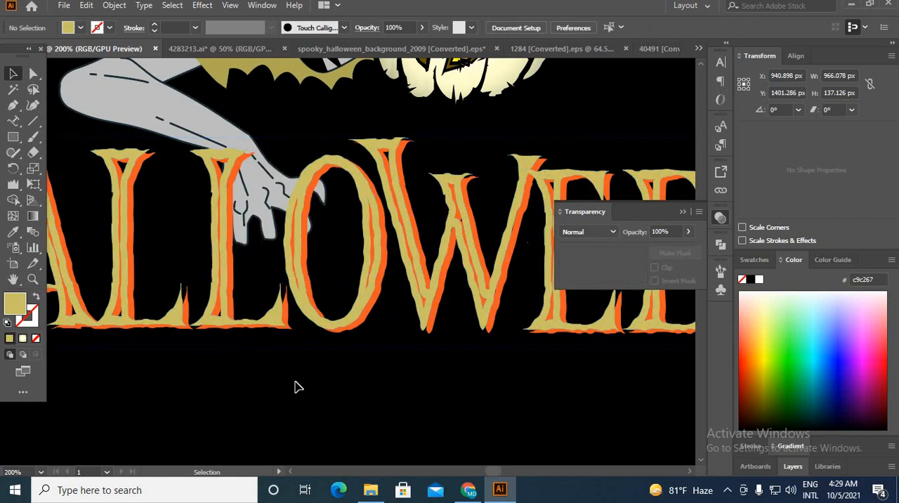
Step: Bring the zombie in front of the Happy Halloween title so its reaching hand overlaps the lettering
scroll(297, 384, down, 5)
scroll(294, 342, up, 3)
click(286, 344)
scroll(261, 347, down, 1)
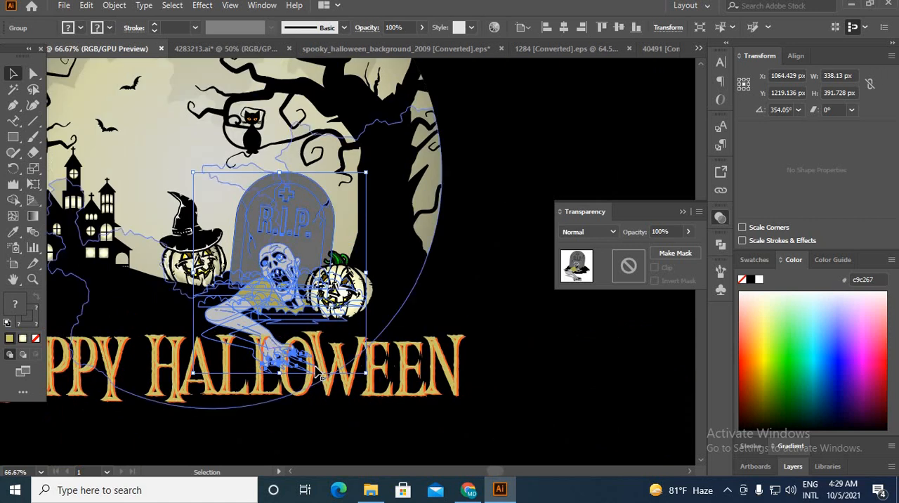
click(33, 152)
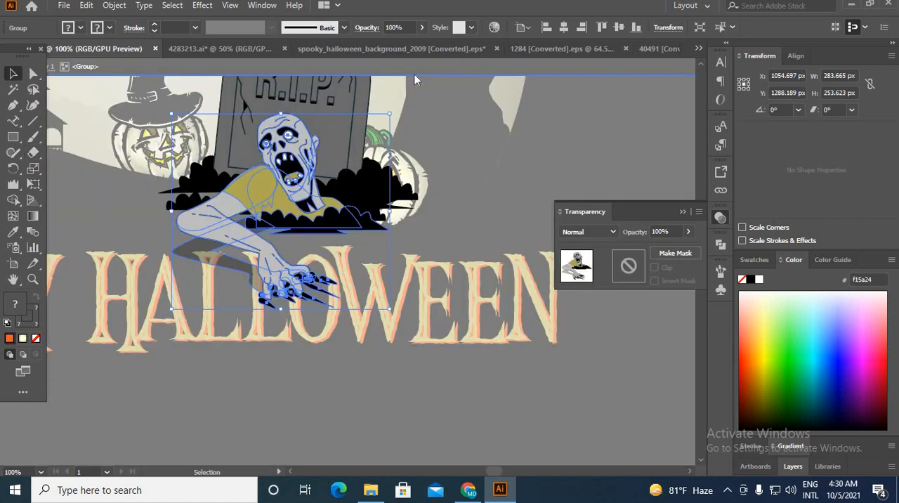
click(415, 73)
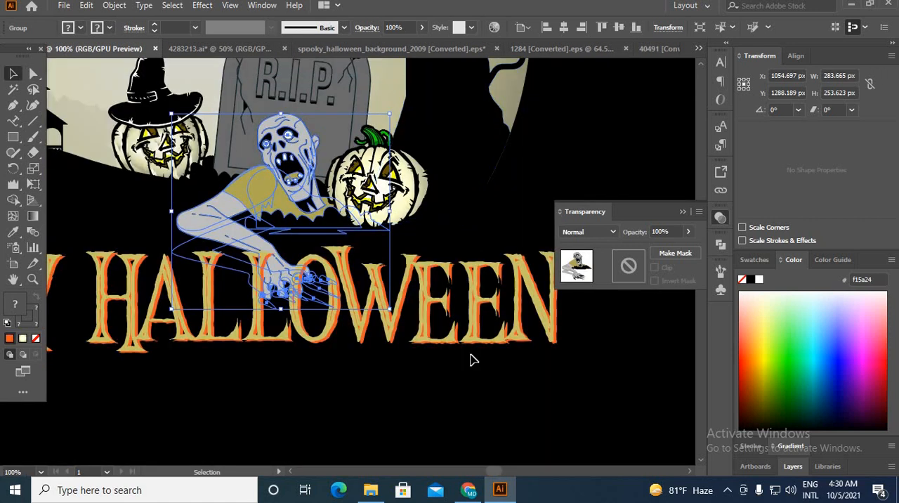
click(472, 359)
click(455, 340)
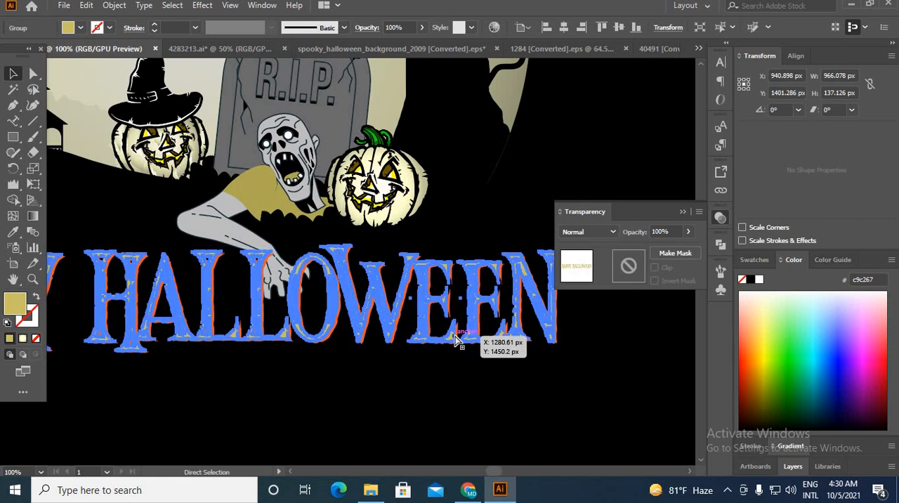
key(ctrl+z)
click(408, 417)
key(ctrl+minus)
key(ctrl+minus)
key(ctrl+minus)
key(ctrl+minus)
key(ctrl+minus)
key(ctrl+minus)
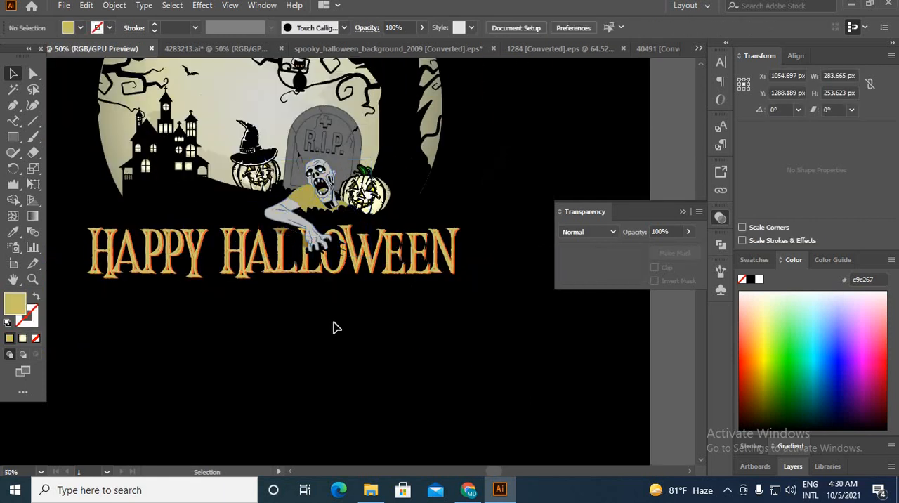
Step: Try showing the illustration and title against the bare pasteboard, without the black background
click(330, 280)
drag(330, 280, 594, 411)
scroll(595, 411, up, 1)
click(584, 366)
scroll(584, 367, up, 4)
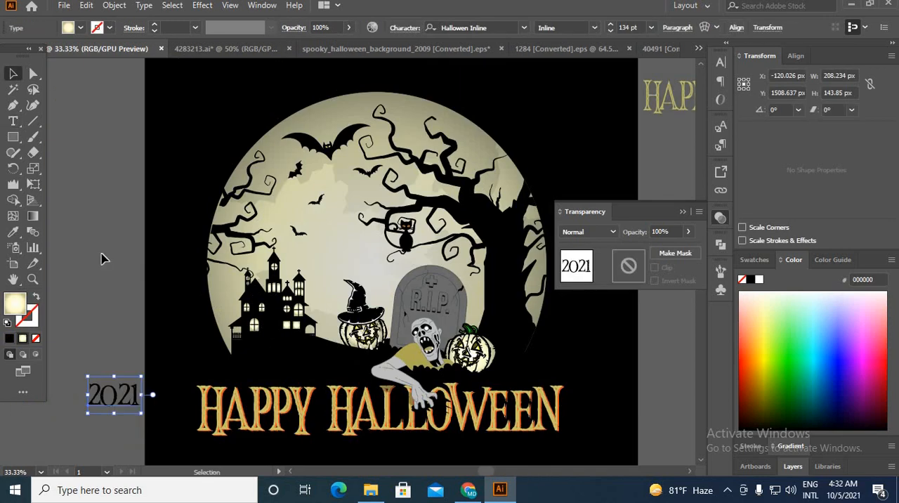
Step: Convert the 2021 text beside the artboard to outlines and fill it with the moon's pale cream gradient
click(88, 411)
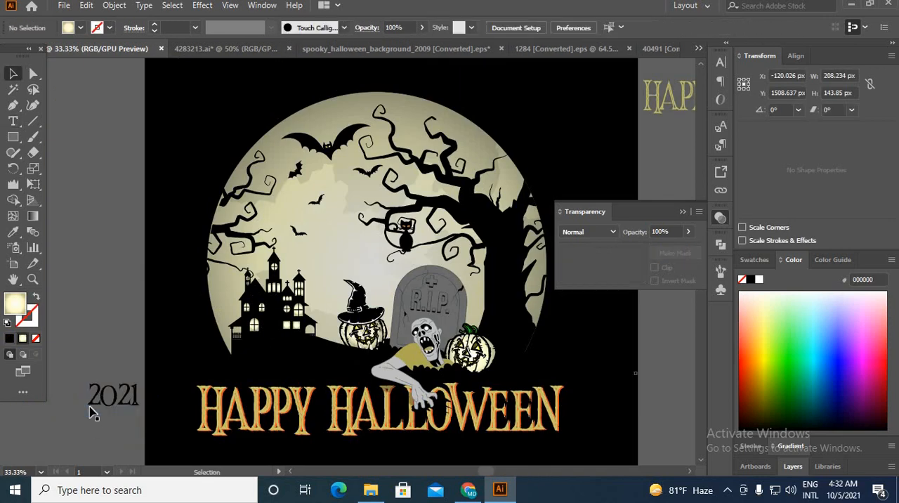
click(102, 404)
right_click(101, 404)
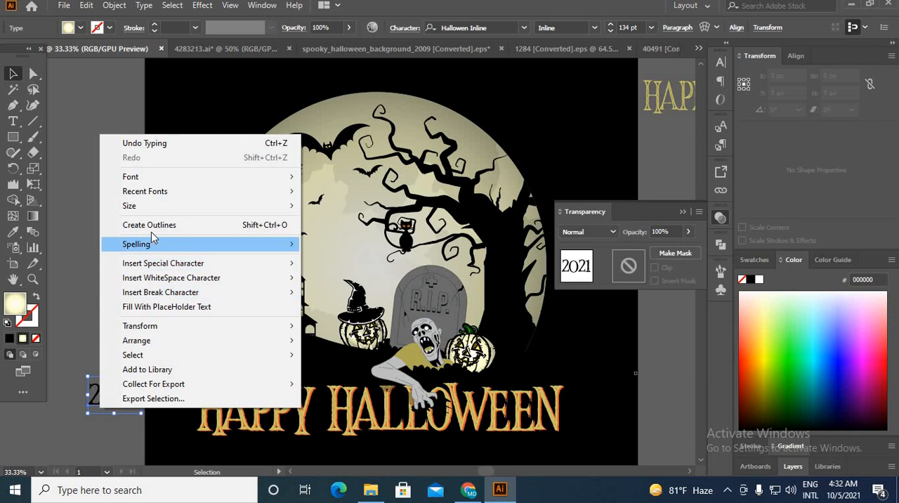
click(149, 225)
click(13, 232)
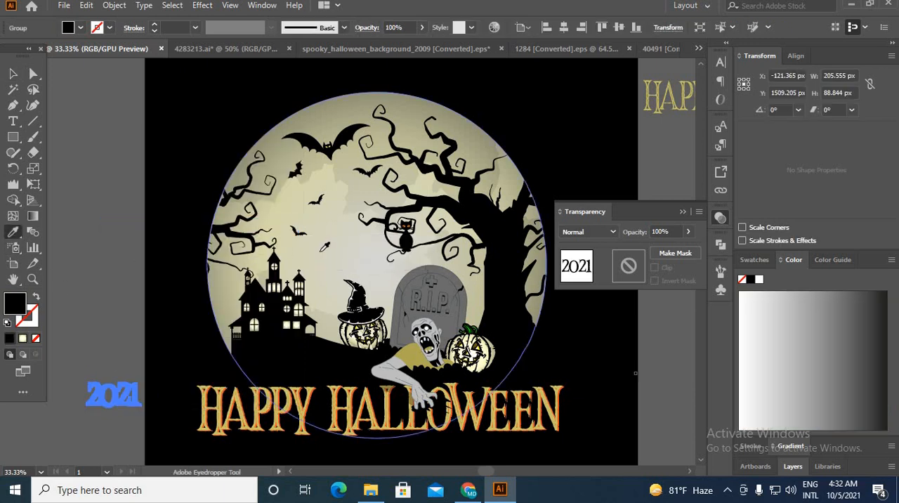
click(289, 252)
click(13, 73)
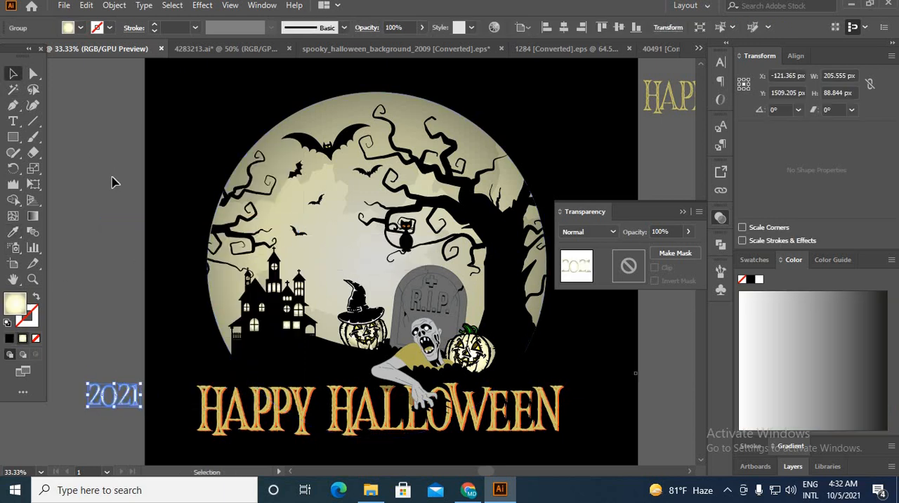
Step: Place the 2021 lettering below the castle and above the word Happy, enlarged to about 311 by 134 px
click(110, 179)
drag(126, 395, 347, 385)
click(112, 368)
scroll(293, 374, up, 3)
click(293, 365)
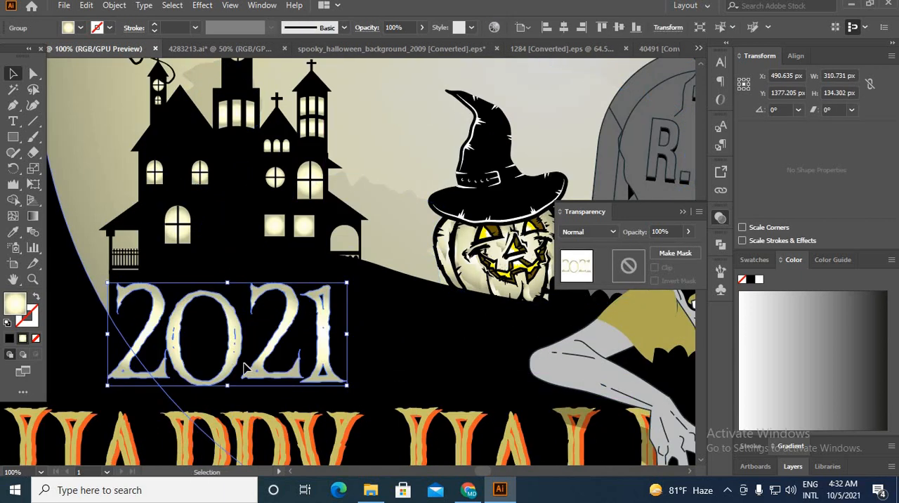
drag(213, 365, 294, 375)
key(ctrl+z)
click(388, 374)
Step: Move the spare Happy Halloween text copy farther away from the artboard, up and to the right
scroll(387, 374, down, 4)
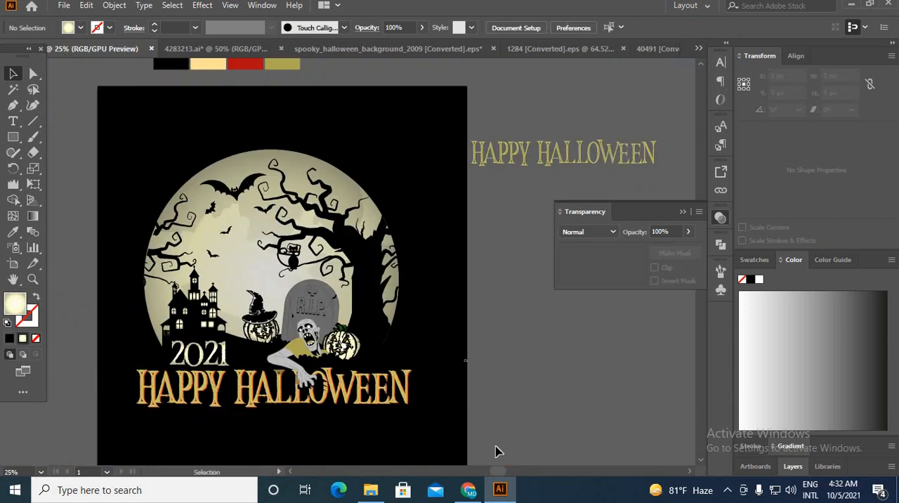
scroll(485, 437, up, 1)
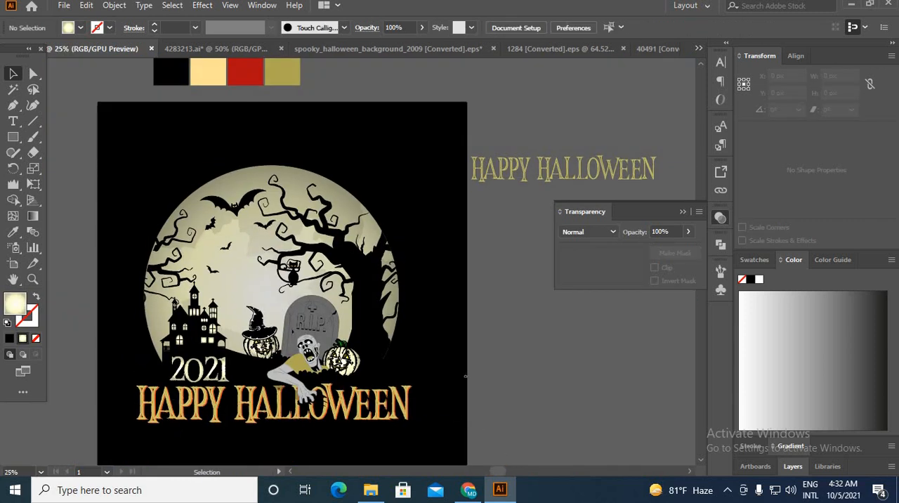
drag(521, 180, 572, 117)
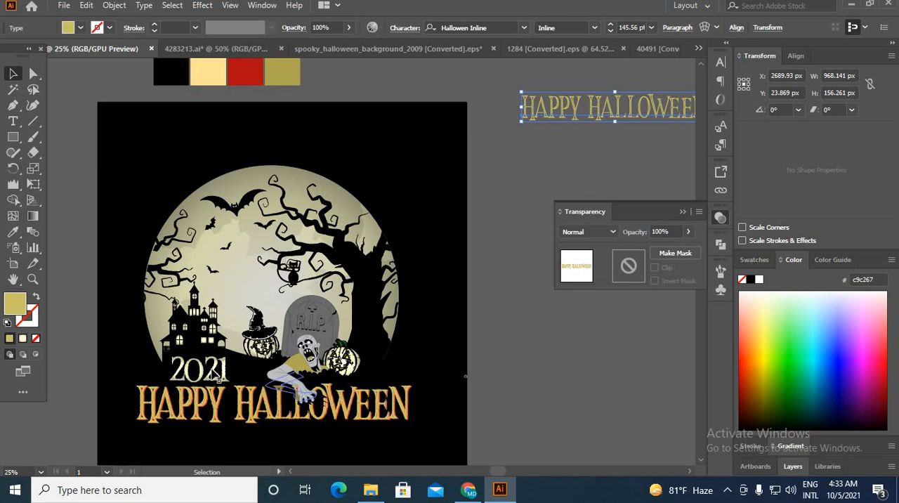
scroll(176, 348, up, 1)
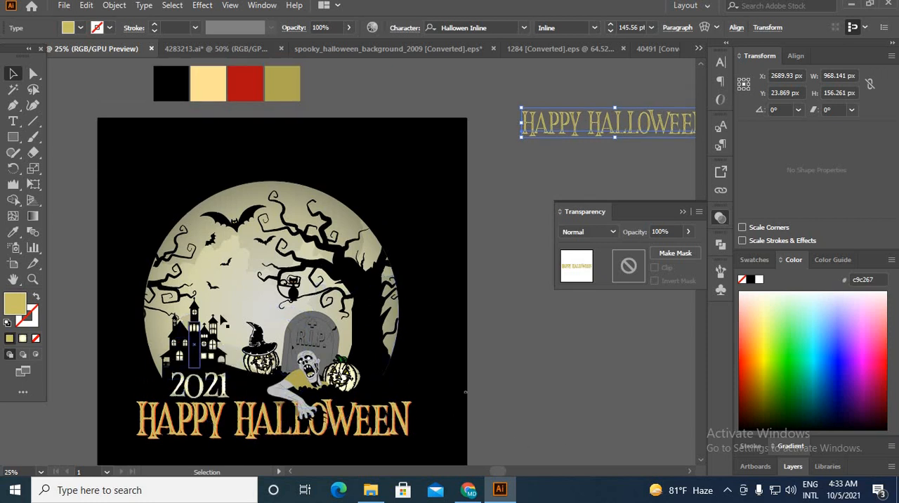
Step: Look through the spooky_halloween_background_2009, 1284 and 40491 source documents for more elements and return to the Halloween composition
click(229, 300)
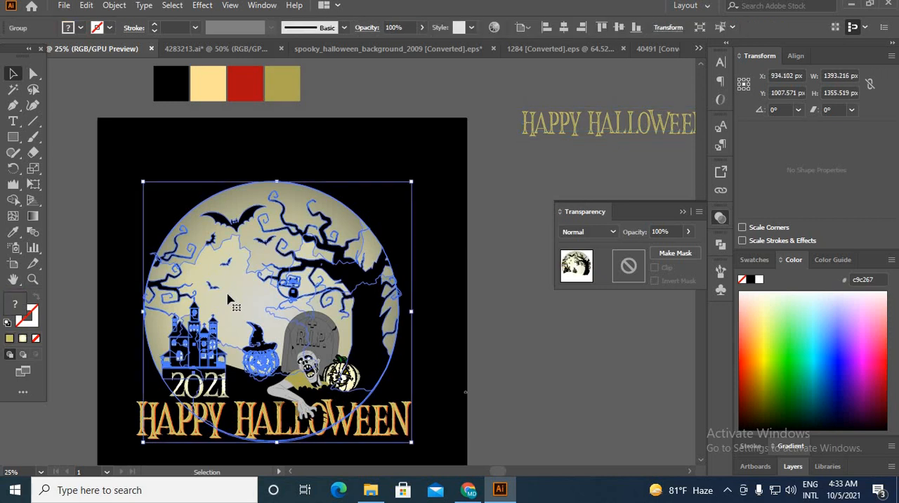
click(377, 49)
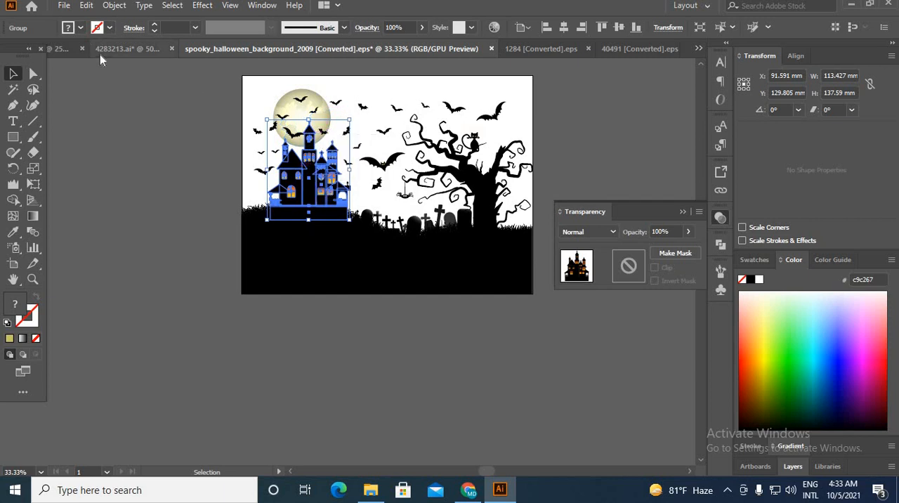
click(58, 51)
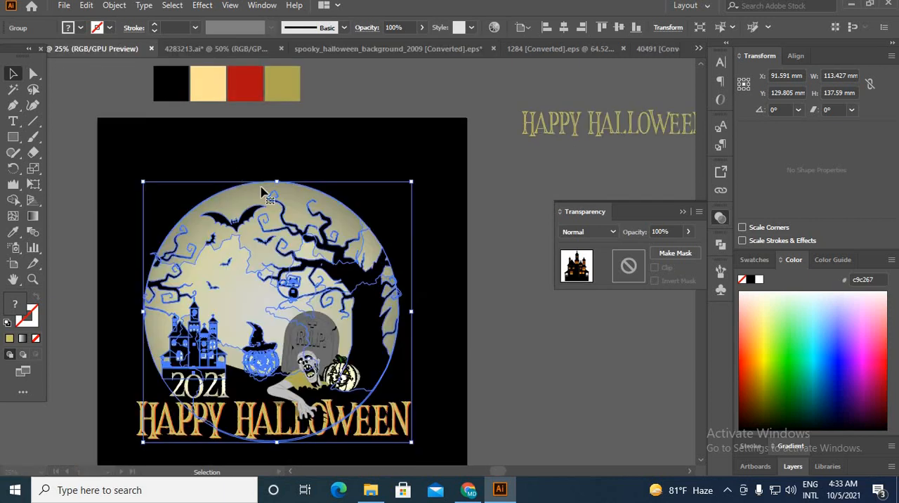
click(503, 325)
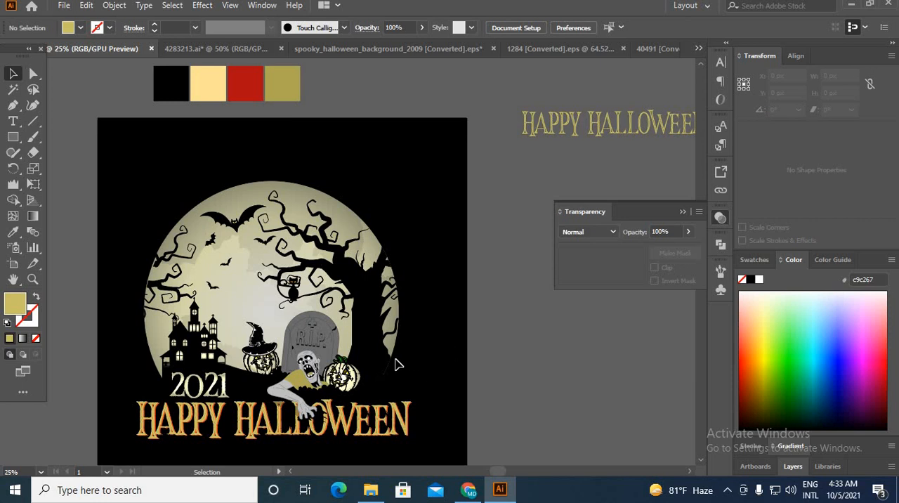
click(370, 341)
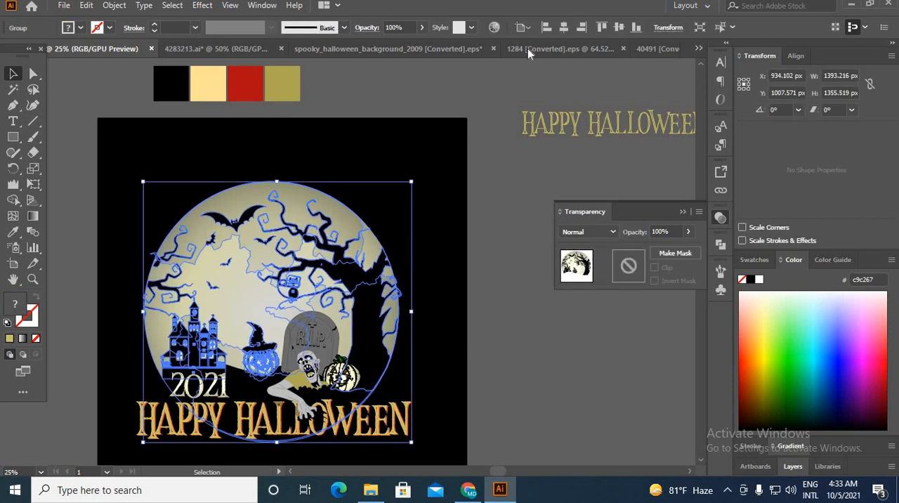
click(527, 49)
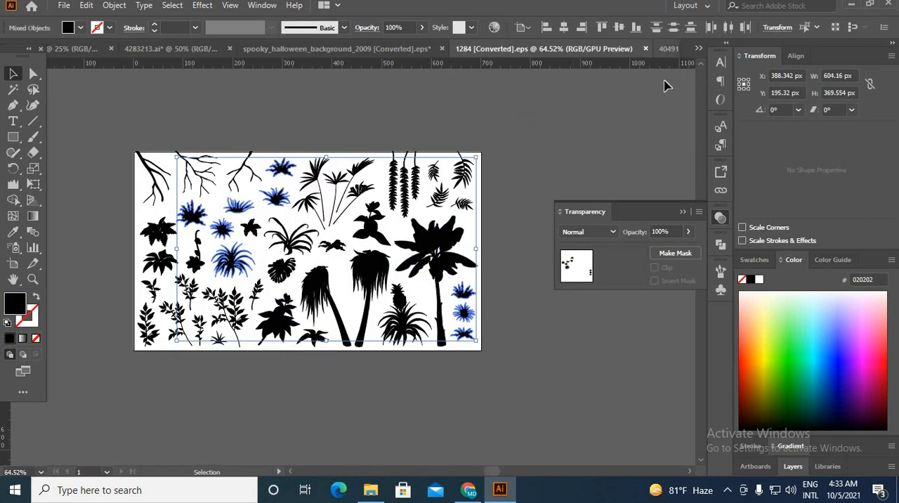
click(668, 48)
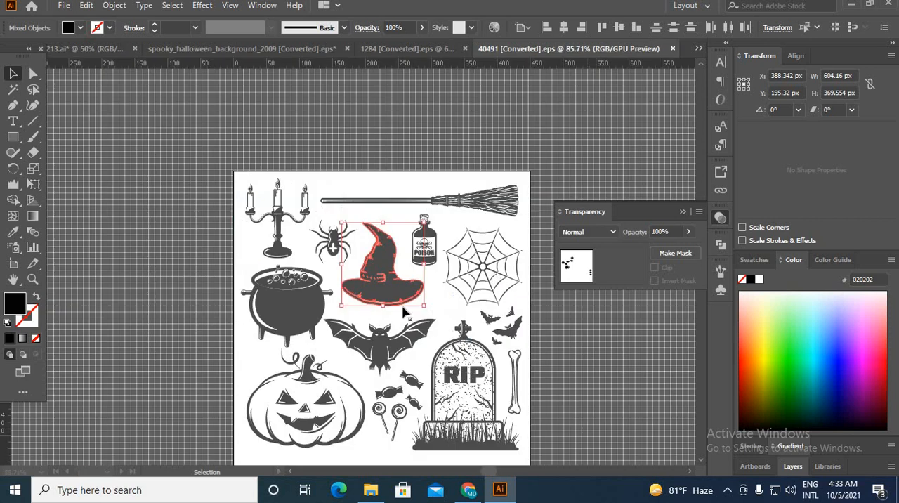
click(207, 51)
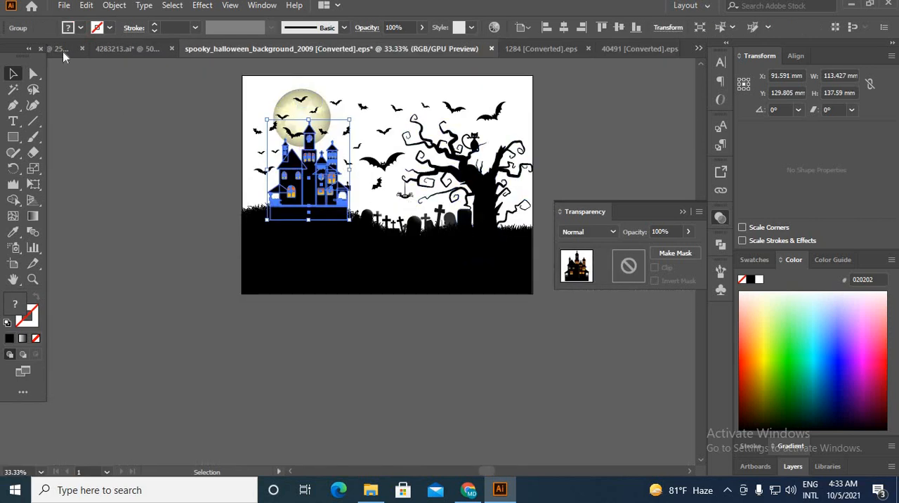
click(63, 49)
click(521, 333)
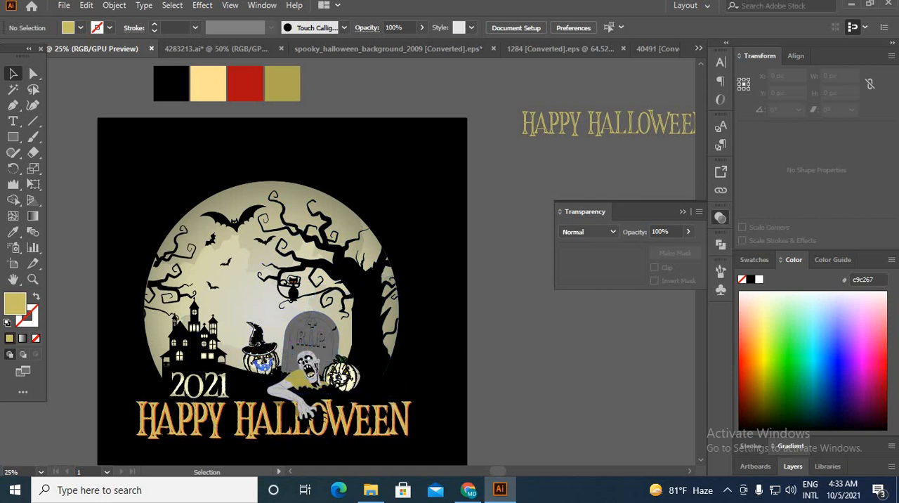
Step: Recolour all white highlights of the witch hat and its pumpkin with the moon's cream gradient, using Magic Wand and Eyedropper inside the group
scroll(269, 364, up, 4)
scroll(241, 337, down, 4)
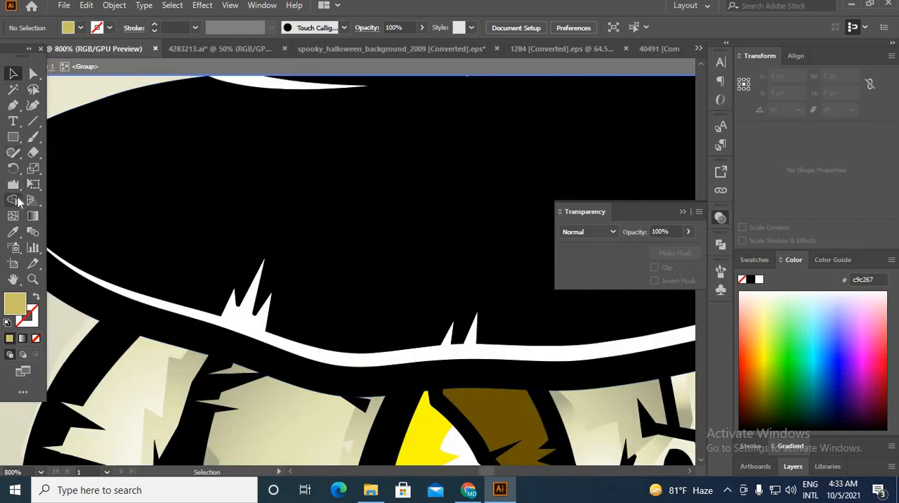
click(13, 89)
click(393, 358)
scroll(351, 364, up, 3)
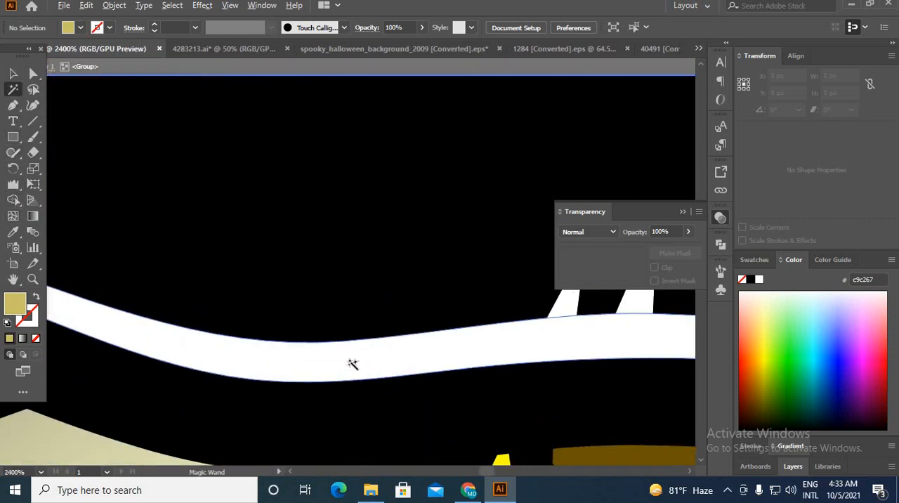
scroll(353, 365, down, 8)
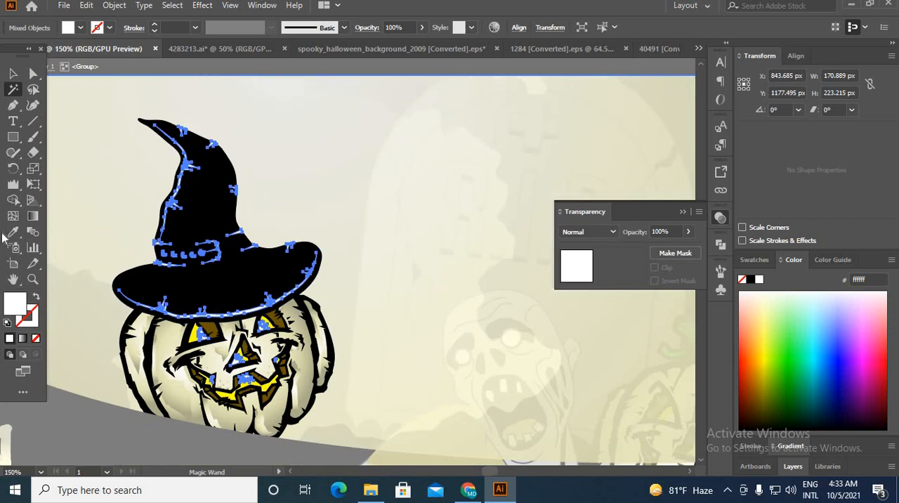
click(12, 231)
click(335, 195)
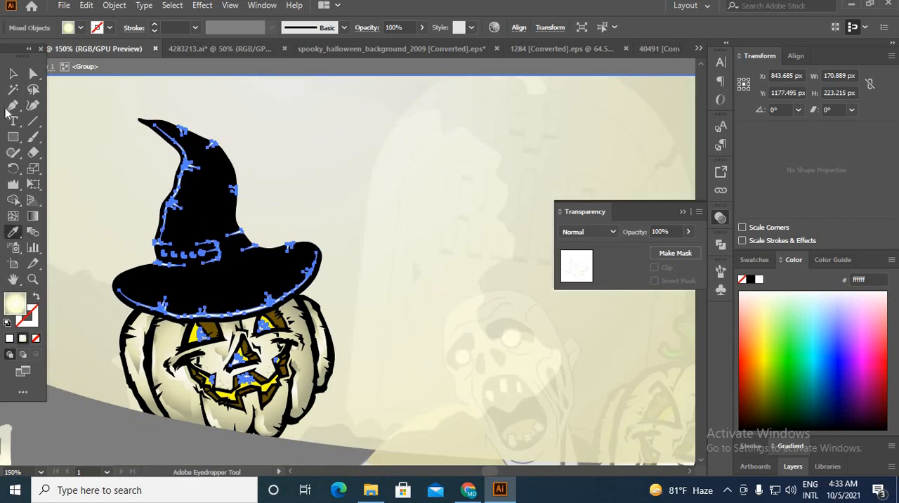
click(13, 74)
click(185, 73)
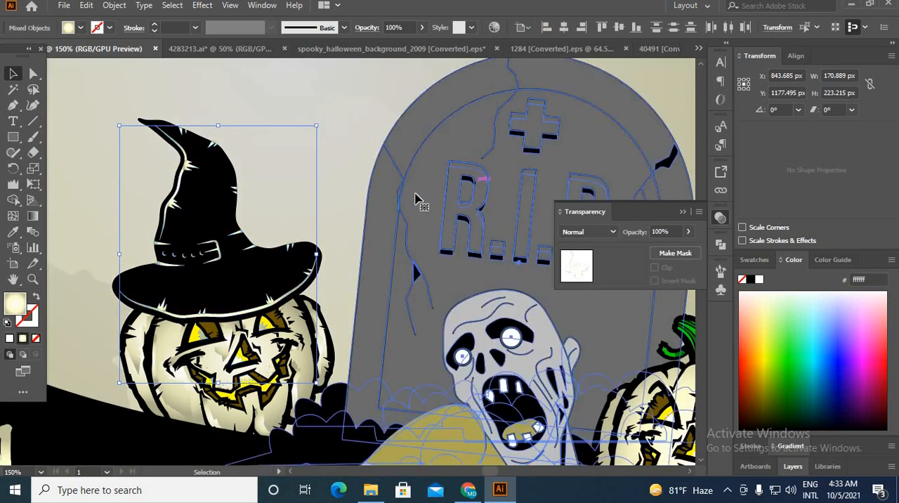
click(396, 227)
scroll(384, 233, down, 3)
scroll(308, 343, down, 2)
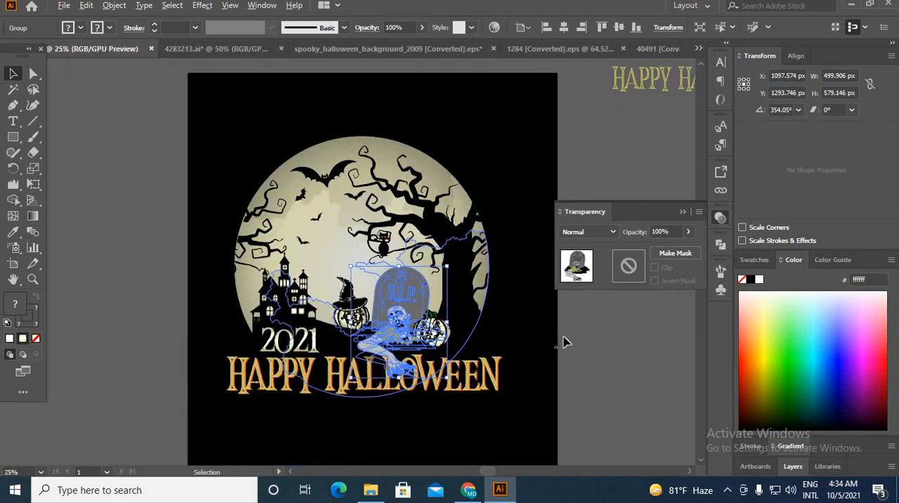
click(559, 337)
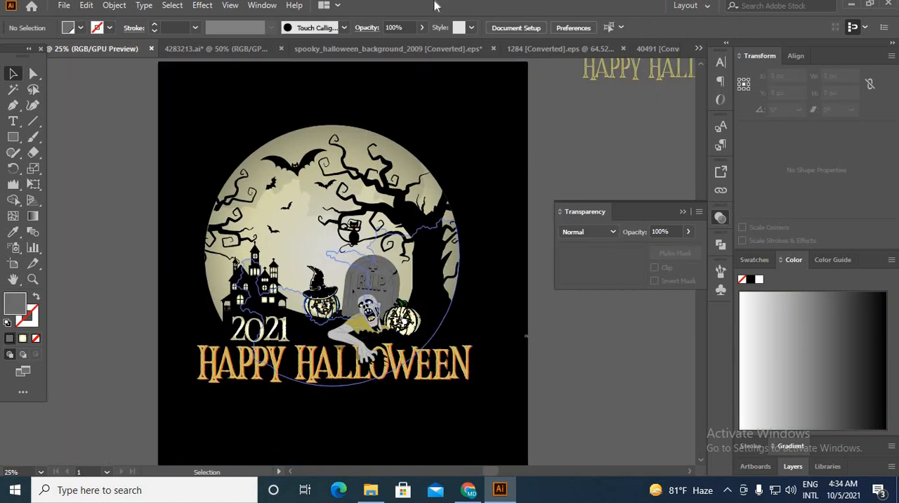